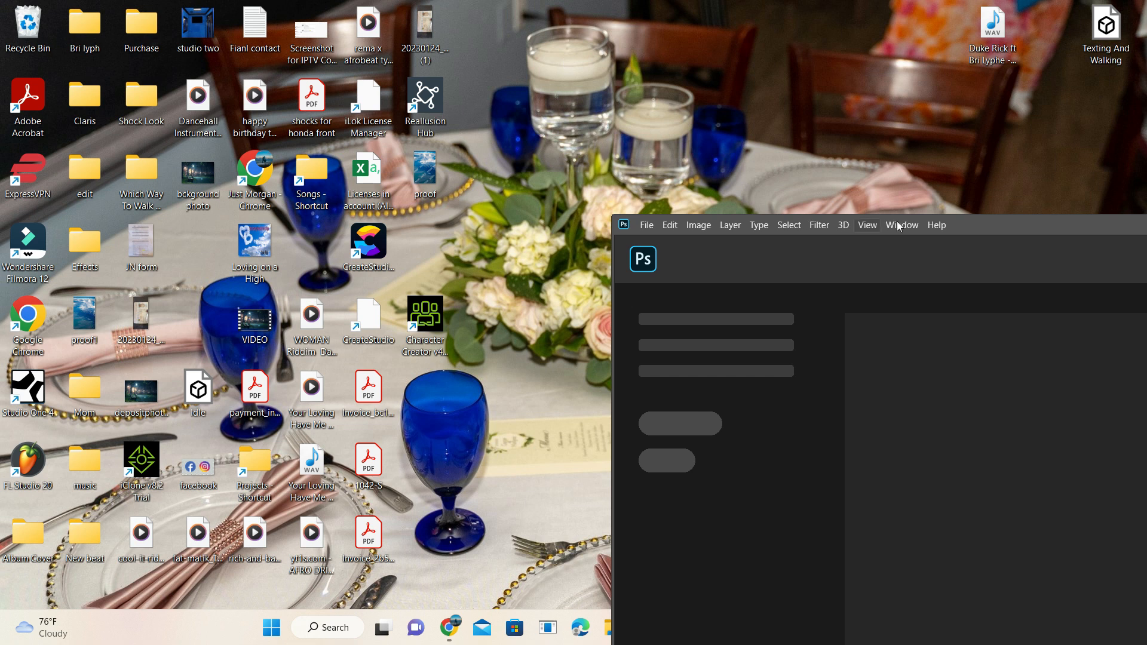
Step: Open the proof image from the desktop in Photoshop and maximize the program window
{"action": "left_click_drag", "start_coordinate": [973, 227], "coordinate": [897, 145]}
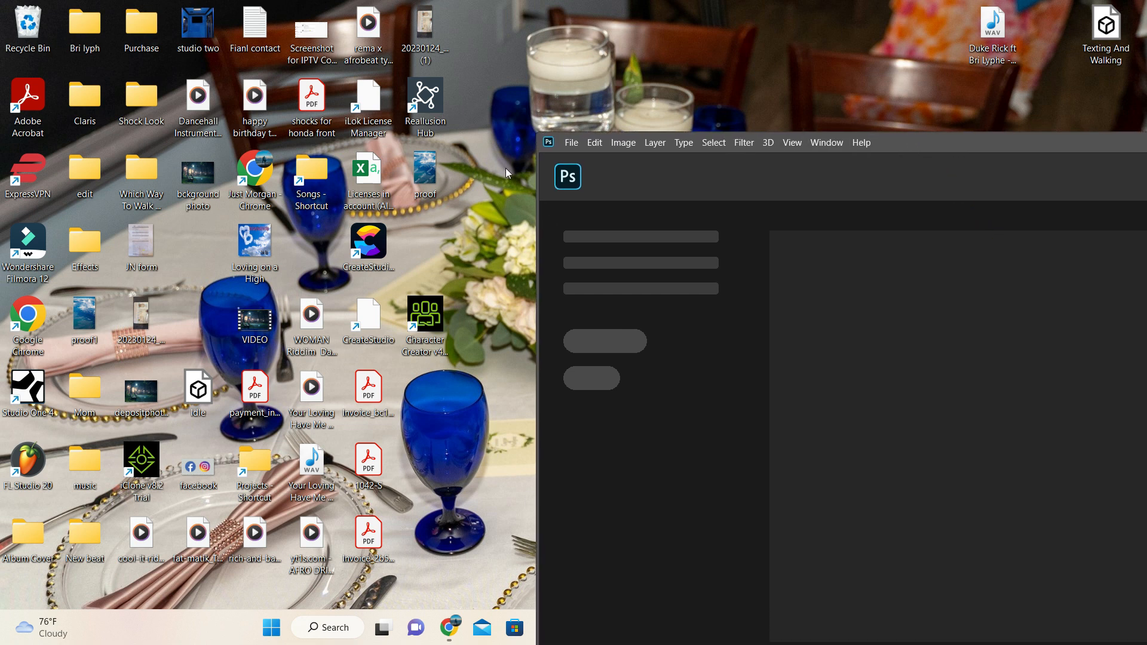
{"action": "left_click_drag", "start_coordinate": [423, 172], "coordinate": [873, 349]}
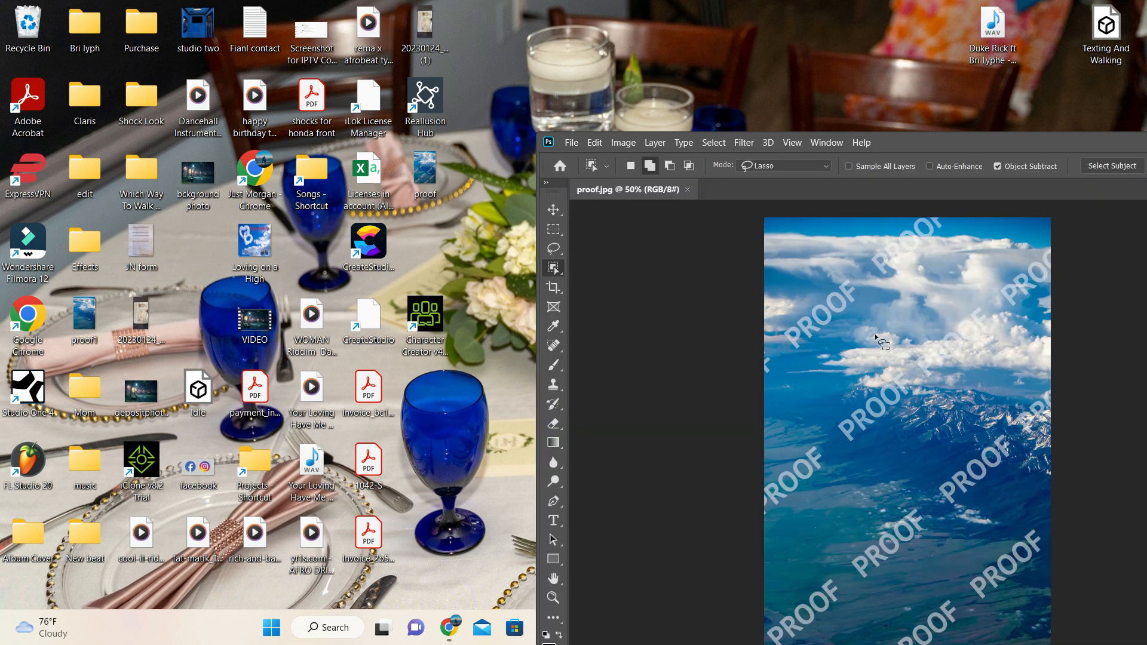
{"action": "left_click_drag", "start_coordinate": [982, 138], "coordinate": [475, 80]}
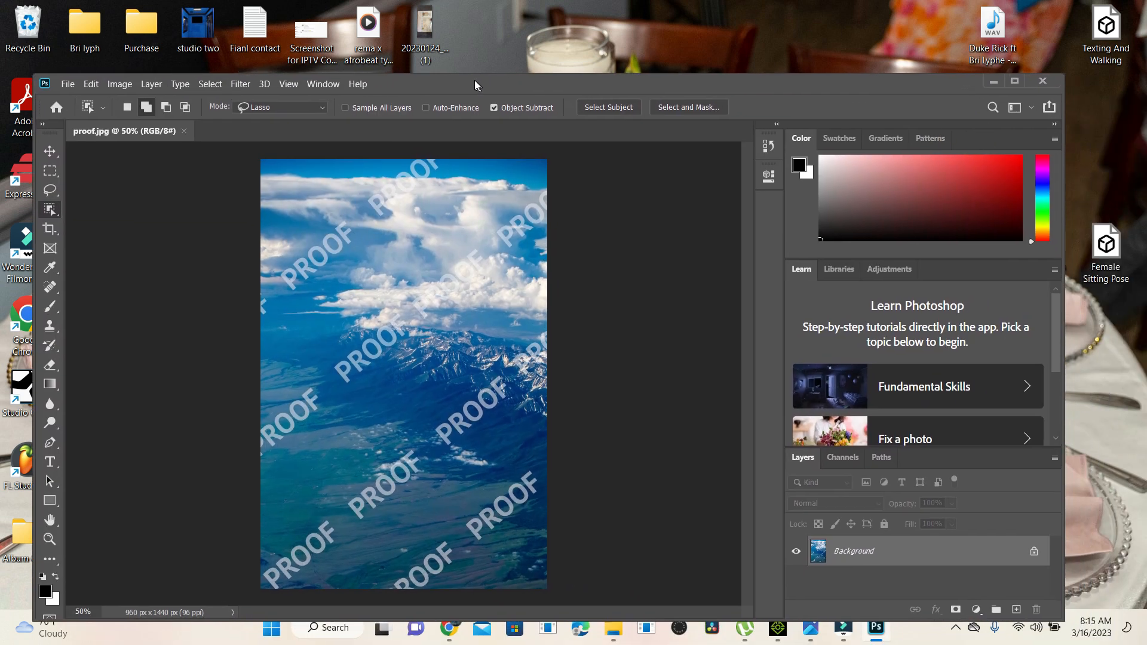
{"action": "left_click", "coordinate": [1009, 77]}
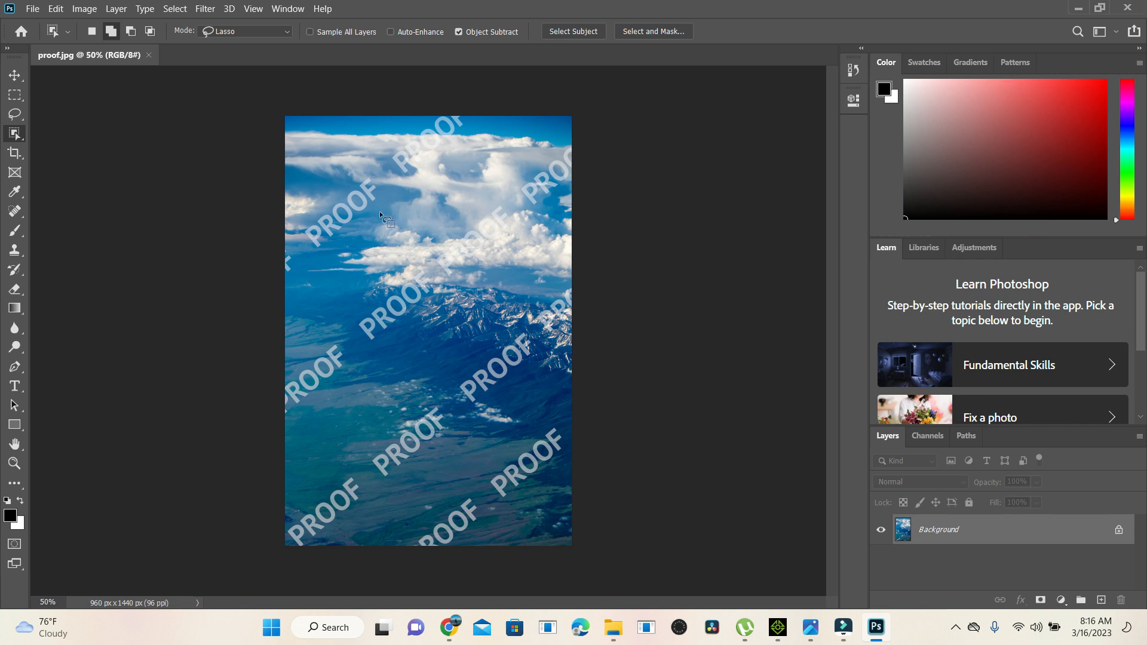
Step: Unlock the Background layer and duplicate it
{"action": "left_click", "coordinate": [14, 76]}
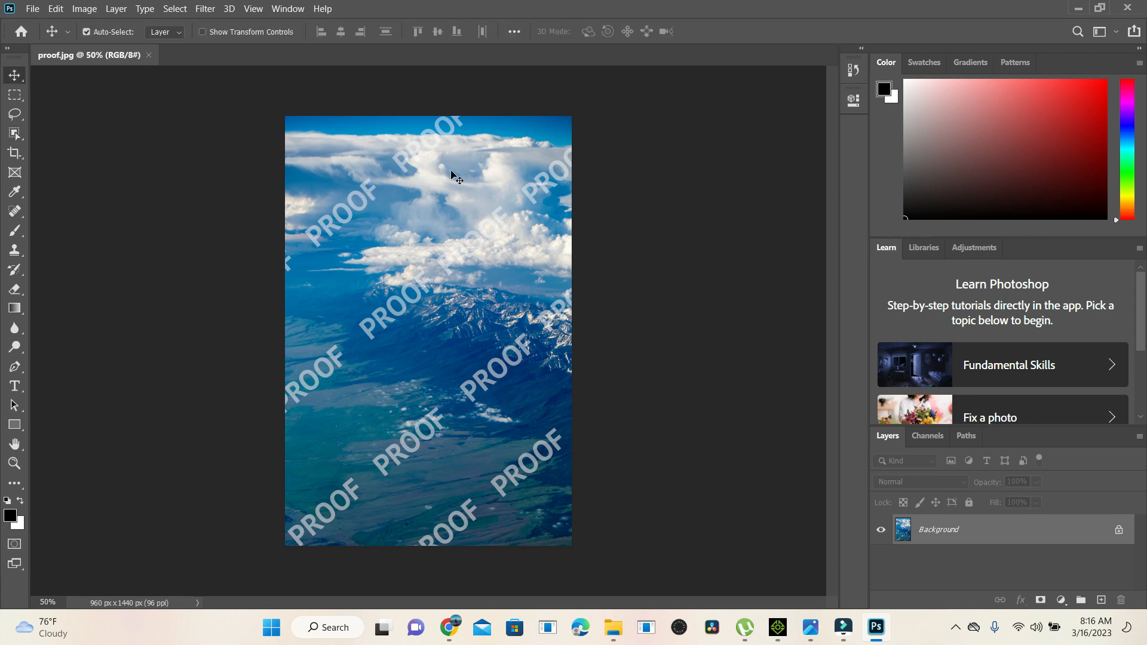
{"action": "left_click", "coordinate": [1119, 531]}
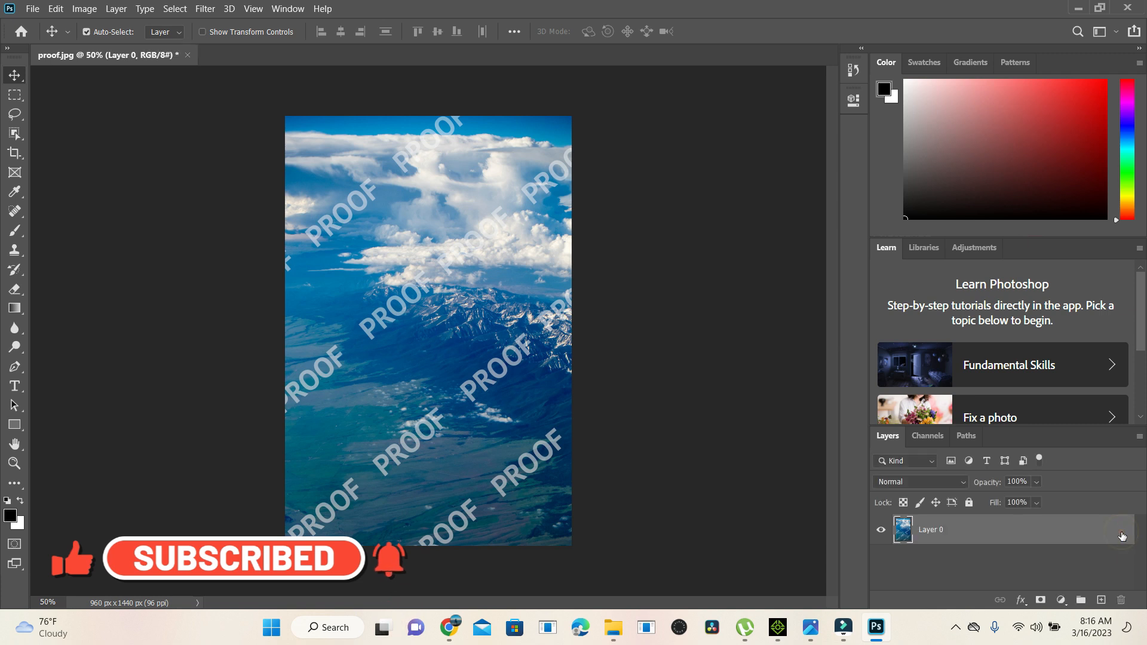
{"action": "left_click", "coordinate": [1014, 531]}
{"action": "left_click_drag", "start_coordinate": [1025, 543], "coordinate": [1102, 601]}
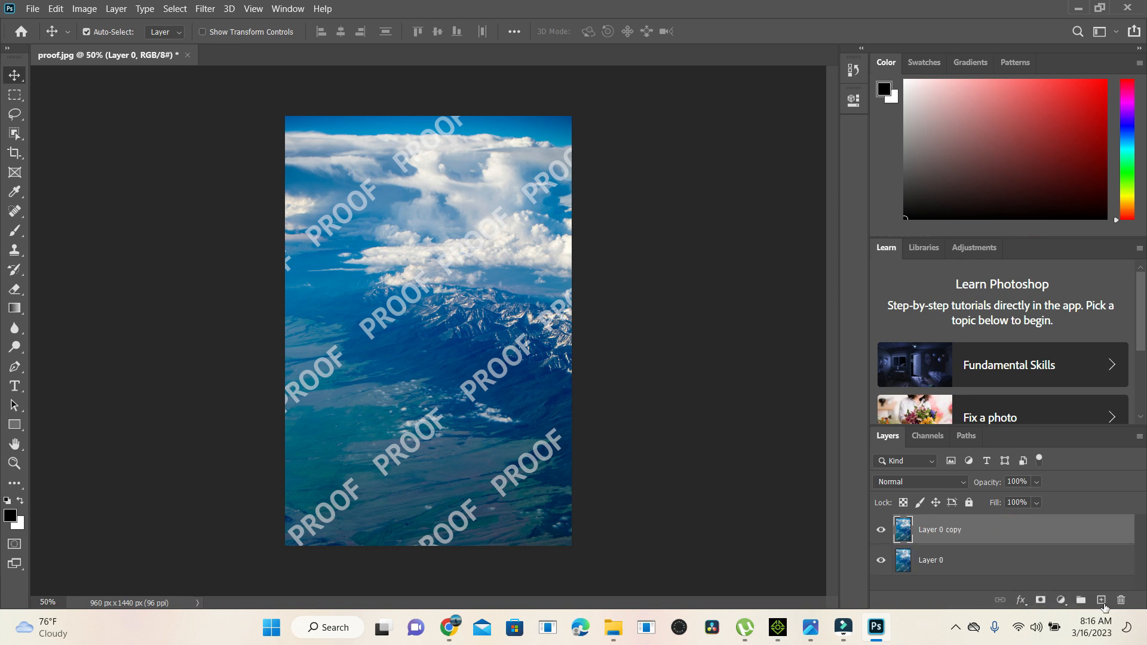
Step: Rename the duplicated upper layer as Original and the lower layer as Edit
{"action": "double_click", "coordinate": [938, 530]}
{"action": "type", "text": "Original"}
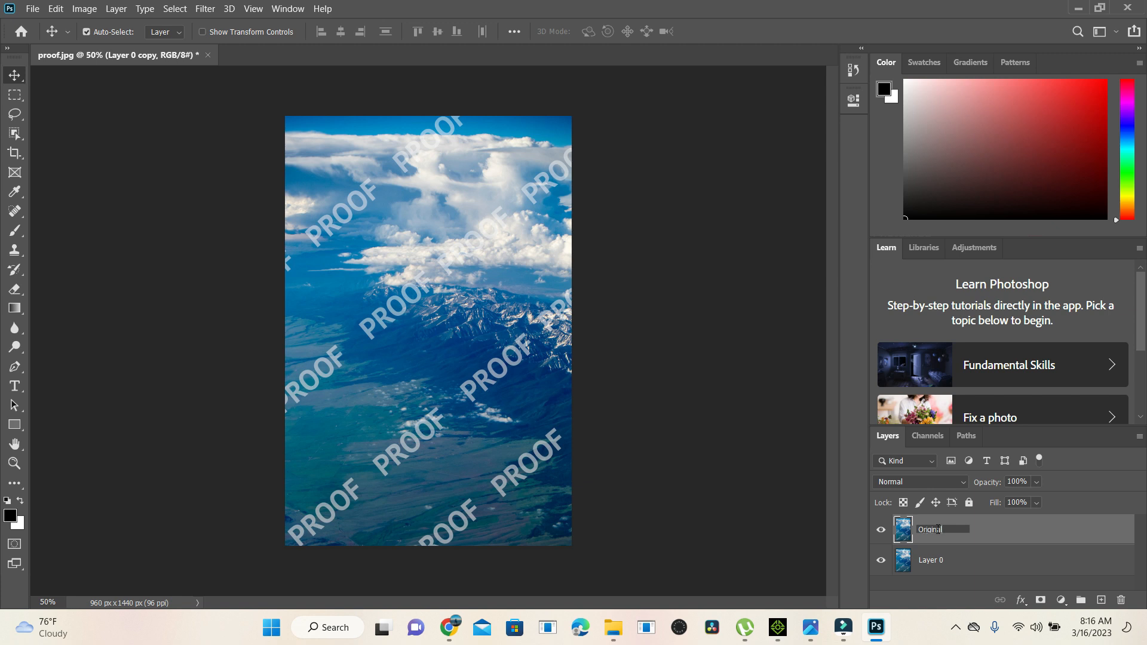
{"action": "key", "text": "Tab"}
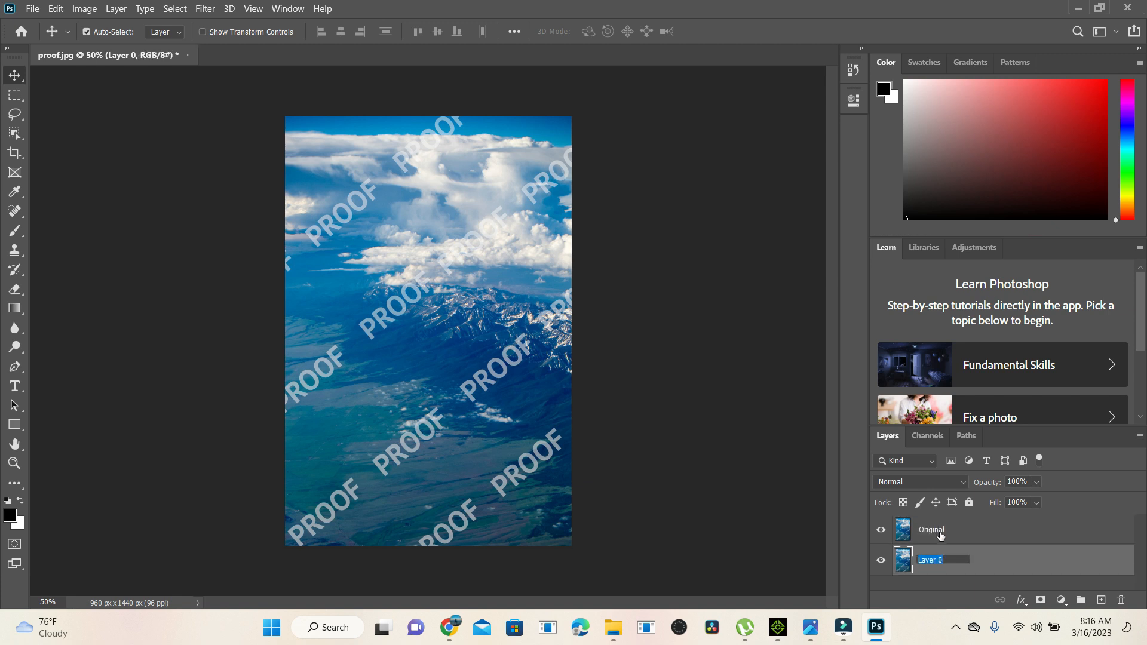
{"action": "type", "text": "Edit"}
{"action": "key", "text": "Return"}
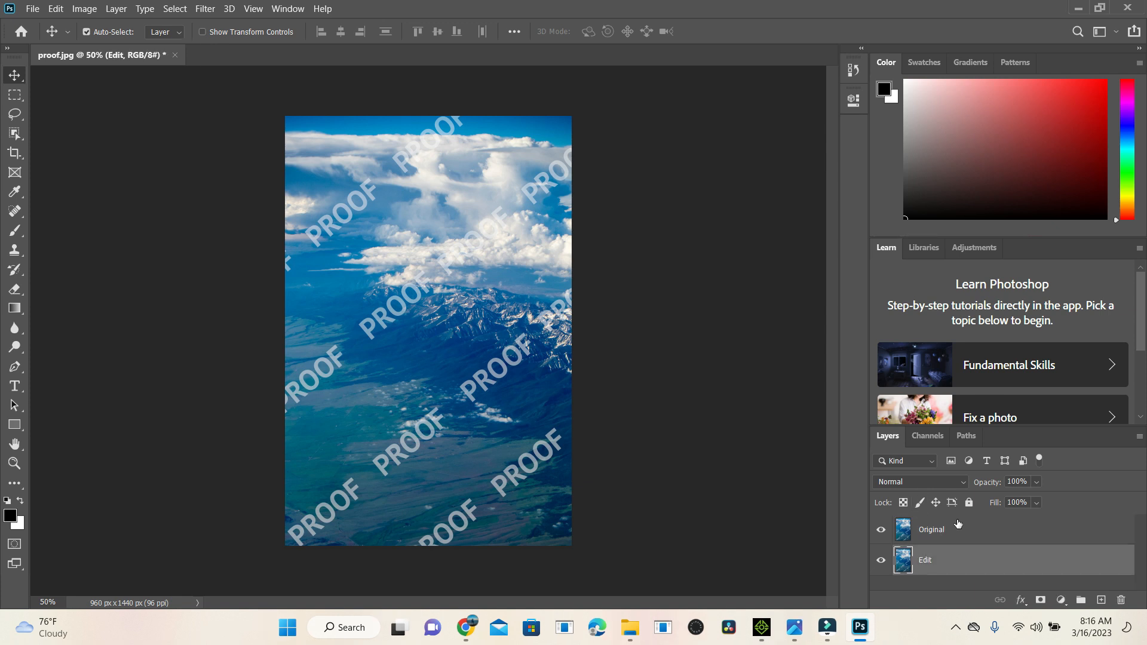
Step: On the Original layer, select the PROOF watermarks along the lower left, bottom and lower right with the Object Selection tool in Lasso mode
{"action": "left_click", "coordinate": [964, 533]}
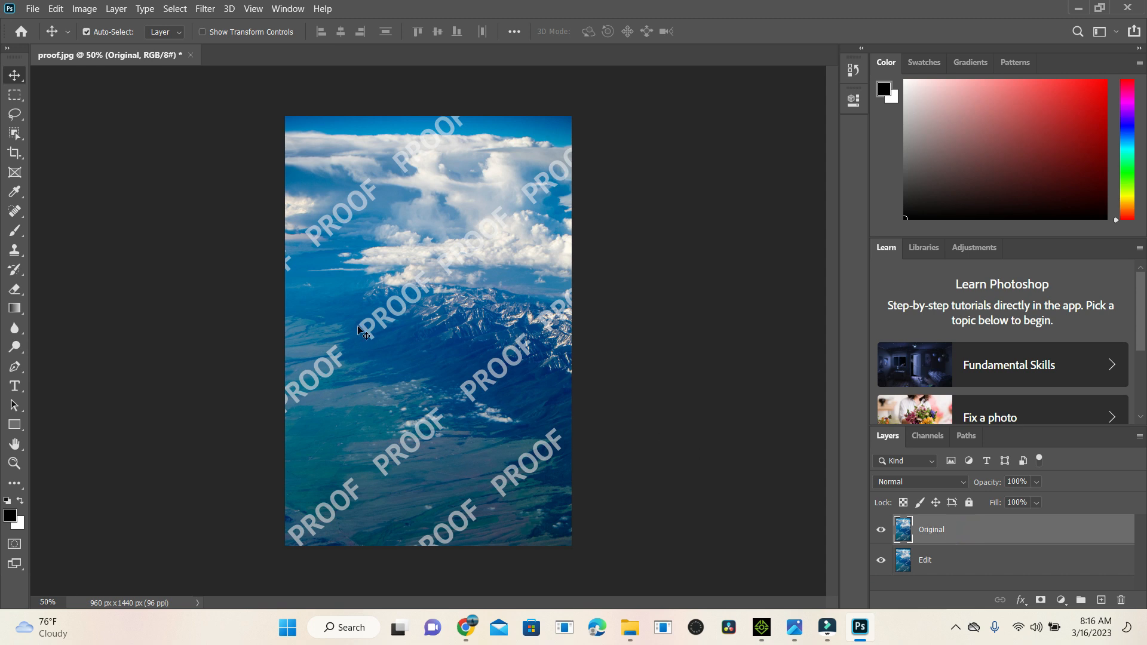
{"action": "left_click", "coordinate": [14, 134]}
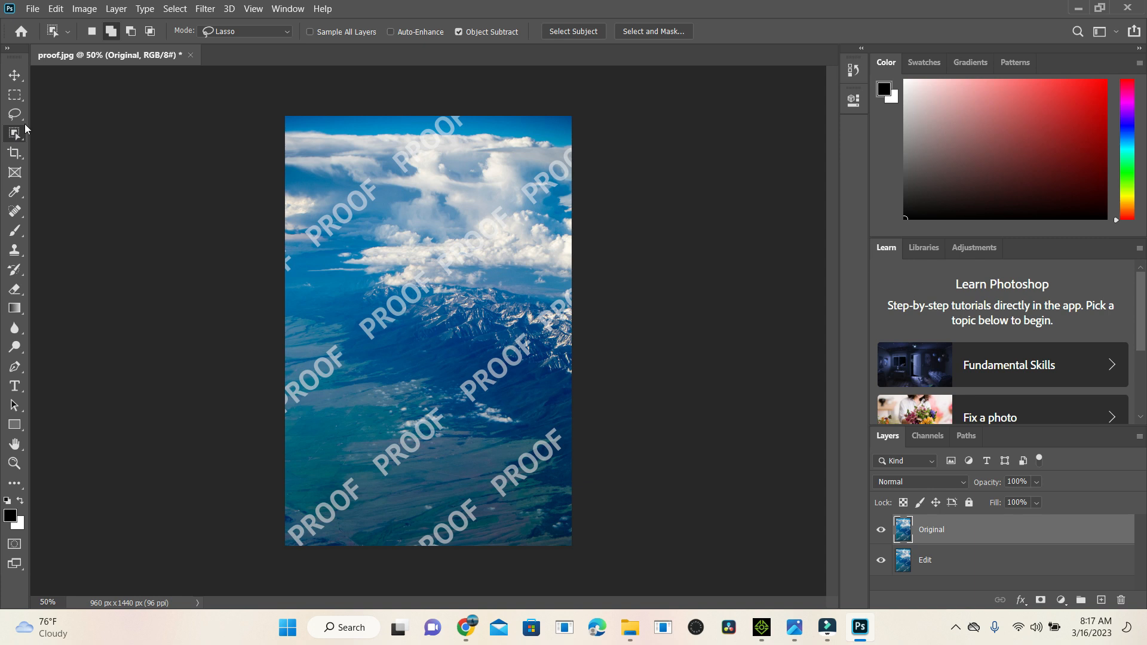
{"action": "left_click", "coordinate": [250, 29]}
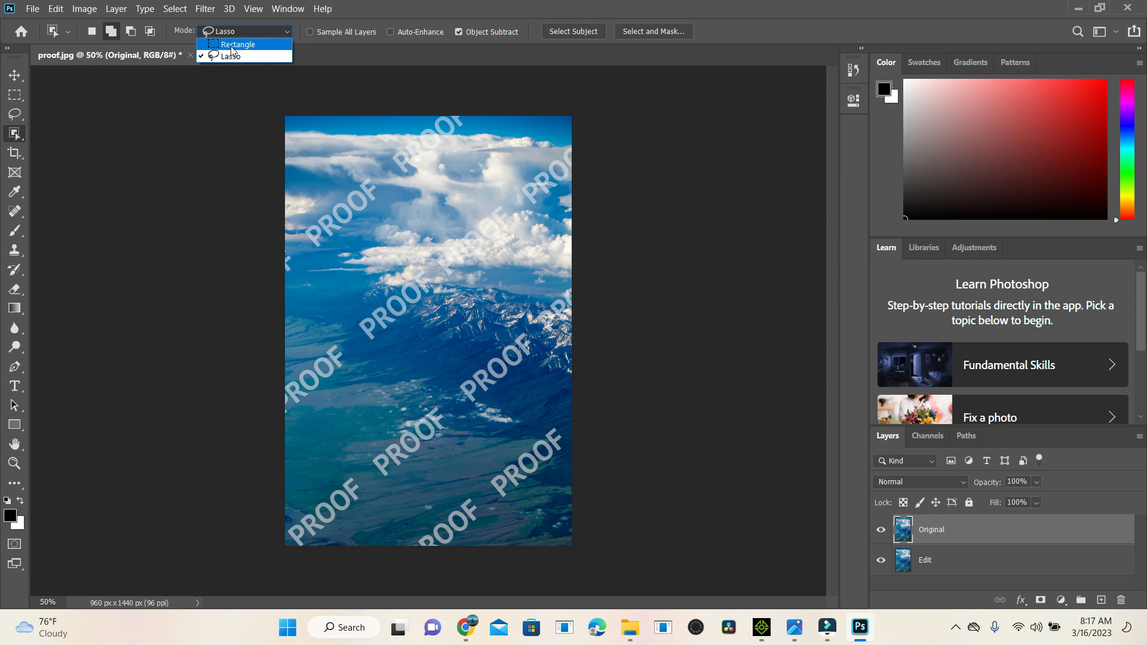
{"action": "left_click", "coordinate": [238, 30]}
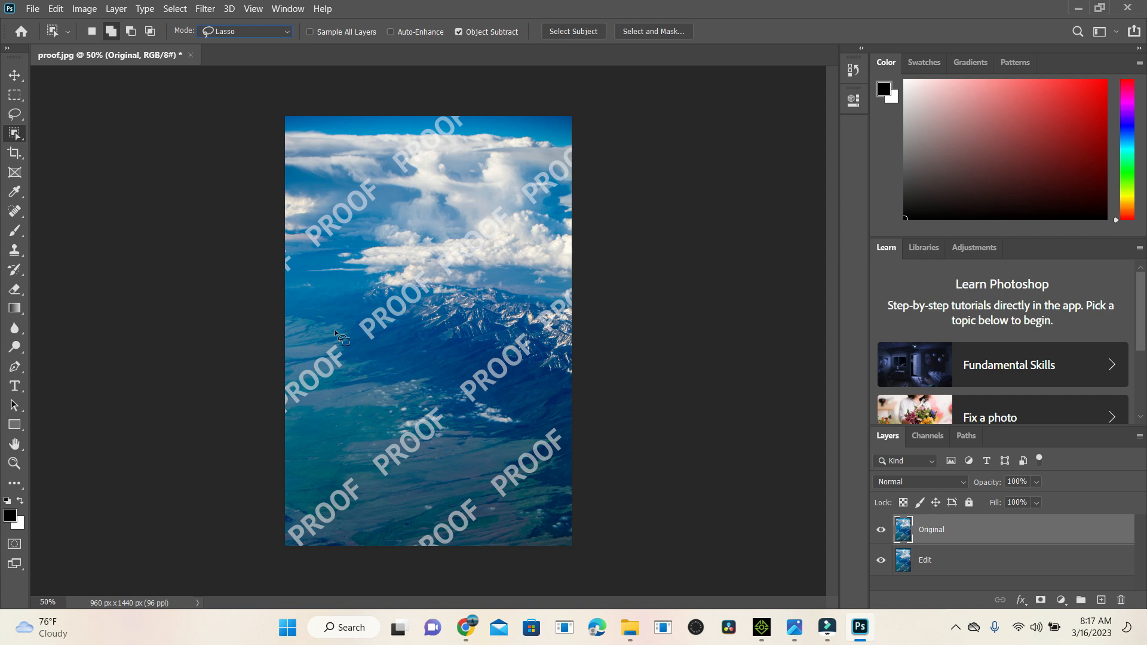
{"action": "mouse_move", "coordinate": [341, 332]}
{"action": "left_mouse_down"}
{"action": "mouse_move", "coordinate": [281, 379]}
{"action": "mouse_move", "coordinate": [284, 428]}
{"action": "left_mouse_up"}
{"action": "left_click_drag", "start_coordinate": [356, 358], "coordinate": [338, 332]}
{"action": "mouse_move", "coordinate": [349, 462]}
{"action": "left_mouse_down"}
{"action": "mouse_move", "coordinate": [282, 518]}
{"action": "mouse_move", "coordinate": [293, 543]}
{"action": "mouse_move", "coordinate": [330, 532]}
{"action": "mouse_move", "coordinate": [367, 494]}
{"action": "mouse_move", "coordinate": [350, 469]}
{"action": "left_mouse_up"}
{"action": "mouse_move", "coordinate": [463, 490]}
{"action": "left_mouse_down"}
{"action": "mouse_move", "coordinate": [411, 537]}
{"action": "mouse_move", "coordinate": [440, 558]}
{"action": "mouse_move", "coordinate": [479, 499]}
{"action": "left_mouse_up"}
{"action": "mouse_move", "coordinate": [555, 420]}
{"action": "left_mouse_down"}
{"action": "mouse_move", "coordinate": [491, 466]}
{"action": "mouse_move", "coordinate": [481, 493]}
{"action": "mouse_move", "coordinate": [508, 502]}
{"action": "mouse_move", "coordinate": [554, 470]}
{"action": "mouse_move", "coordinate": [556, 423]}
{"action": "left_mouse_up"}
{"action": "mouse_move", "coordinate": [523, 327]}
{"action": "left_mouse_down"}
{"action": "mouse_move", "coordinate": [457, 366]}
{"action": "mouse_move", "coordinate": [461, 408]}
{"action": "mouse_move", "coordinate": [517, 396]}
{"action": "mouse_move", "coordinate": [541, 358]}
{"action": "mouse_move", "coordinate": [523, 328]}
{"action": "left_mouse_up"}
Step: Add the remaining PROOF watermarks in the image's centre, sky, left edge, right edge and lower middle to the selection
{"action": "mouse_move", "coordinate": [418, 259]}
{"action": "left_mouse_down"}
{"action": "mouse_move", "coordinate": [351, 302]}
{"action": "mouse_move", "coordinate": [359, 337]}
{"action": "left_mouse_up"}
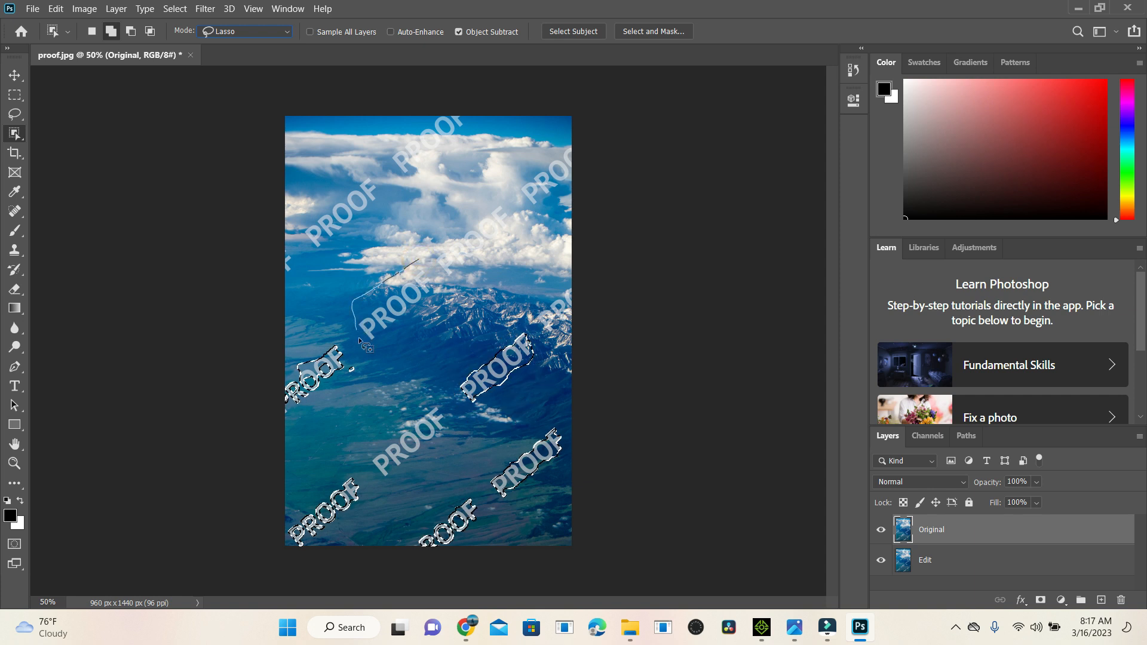
{"action": "left_click_drag", "start_coordinate": [441, 288], "coordinate": [418, 261]}
{"action": "mouse_move", "coordinate": [370, 172]}
{"action": "left_mouse_down"}
{"action": "mouse_move", "coordinate": [308, 215]}
{"action": "mouse_move", "coordinate": [302, 247]}
{"action": "mouse_move", "coordinate": [361, 239]}
{"action": "mouse_move", "coordinate": [401, 183]}
{"action": "mouse_move", "coordinate": [367, 178]}
{"action": "left_mouse_up"}
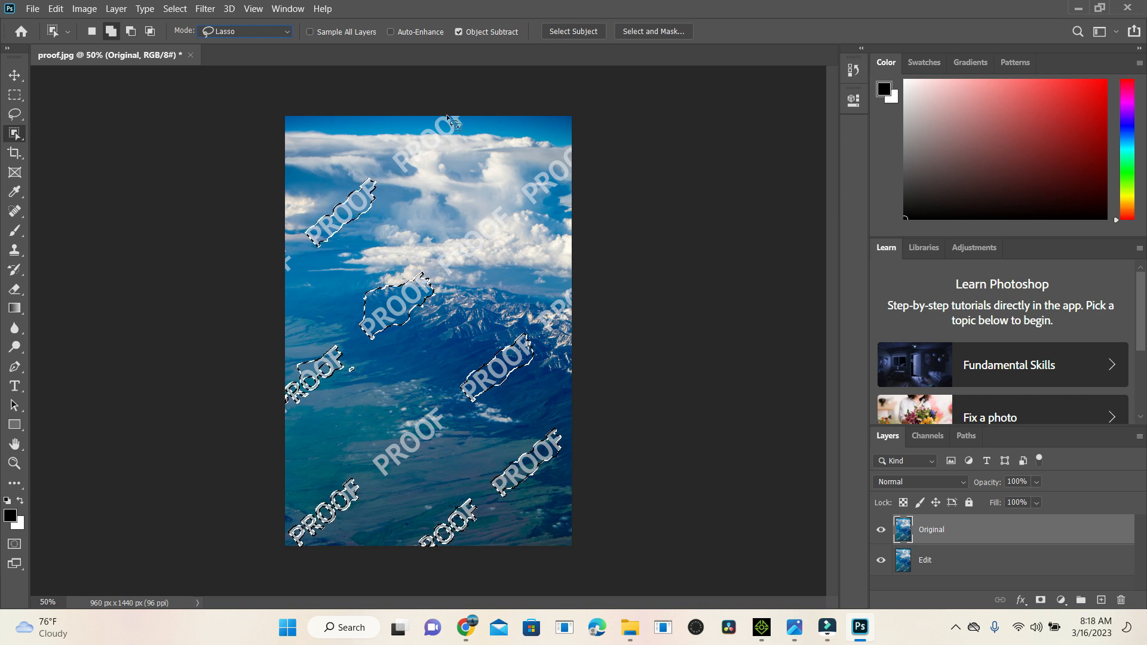
{"action": "left_click_drag", "start_coordinate": [429, 119], "coordinate": [388, 163]}
{"action": "left_click_drag", "start_coordinate": [459, 112], "coordinate": [425, 120]}
{"action": "mouse_move", "coordinate": [293, 244]}
{"action": "left_mouse_down"}
{"action": "mouse_move", "coordinate": [276, 269]}
{"action": "mouse_move", "coordinate": [294, 282]}
{"action": "mouse_move", "coordinate": [306, 264]}
{"action": "mouse_move", "coordinate": [292, 244]}
{"action": "left_mouse_up"}
{"action": "mouse_move", "coordinate": [501, 200]}
{"action": "left_mouse_down"}
{"action": "mouse_move", "coordinate": [458, 223]}
{"action": "mouse_move", "coordinate": [435, 249]}
{"action": "mouse_move", "coordinate": [434, 275]}
{"action": "mouse_move", "coordinate": [453, 284]}
{"action": "mouse_move", "coordinate": [499, 252]}
{"action": "mouse_move", "coordinate": [519, 221]}
{"action": "mouse_move", "coordinate": [501, 202]}
{"action": "left_mouse_up"}
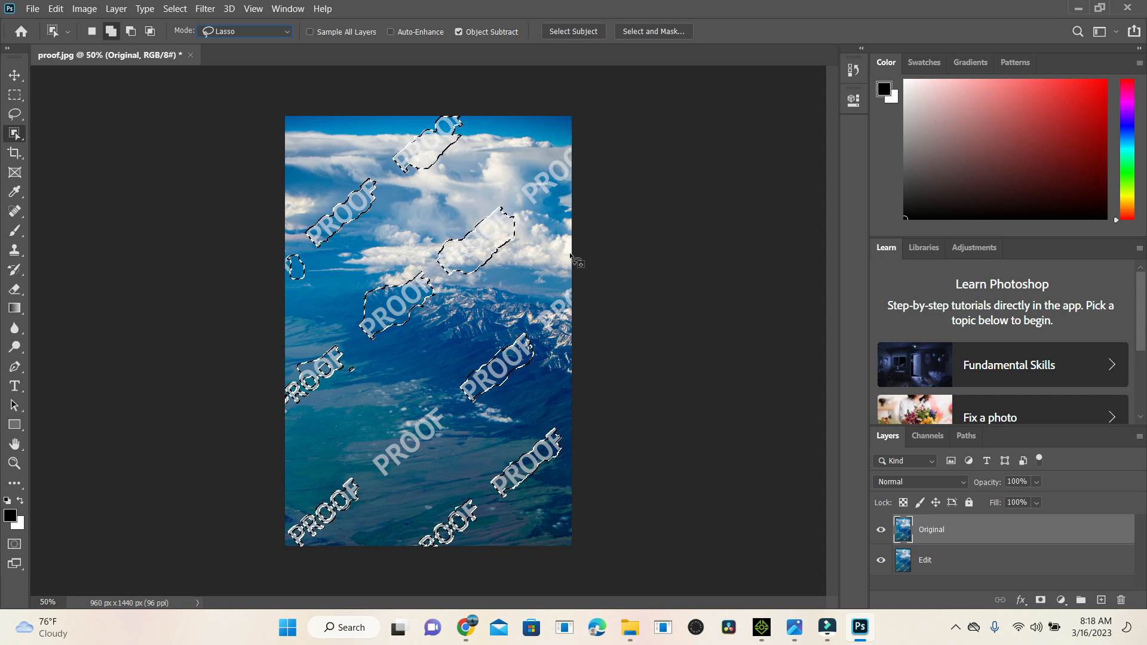
{"action": "mouse_move", "coordinate": [567, 270]}
{"action": "left_mouse_down"}
{"action": "mouse_move", "coordinate": [531, 311]}
{"action": "mouse_move", "coordinate": [543, 332]}
{"action": "mouse_move", "coordinate": [583, 310]}
{"action": "mouse_move", "coordinate": [571, 268]}
{"action": "left_mouse_up"}
{"action": "mouse_move", "coordinate": [434, 392]}
{"action": "left_mouse_down"}
{"action": "mouse_move", "coordinate": [364, 454]}
{"action": "mouse_move", "coordinate": [375, 476]}
{"action": "mouse_move", "coordinate": [420, 456]}
{"action": "mouse_move", "coordinate": [453, 416]}
{"action": "mouse_move", "coordinate": [428, 395]}
{"action": "left_mouse_up"}
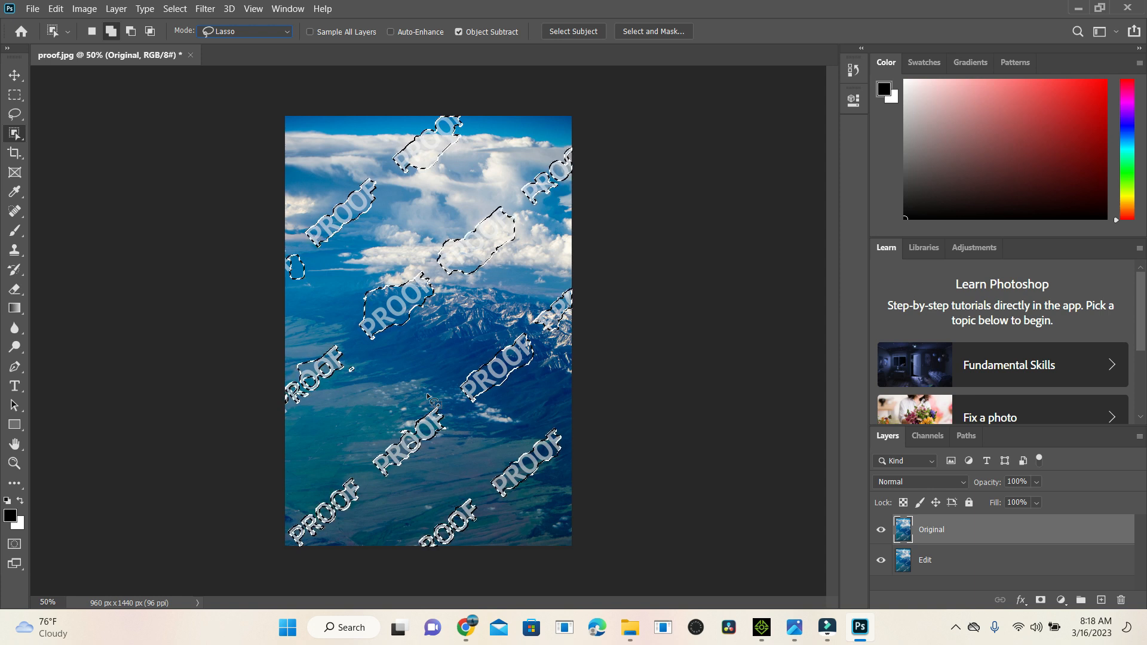
Step: Lasso the small watermark fragment at the image's upper left edge to add it to the selection
{"action": "key", "text": "ctrl+plus"}
{"action": "key", "text": "ctrl+plus"}
{"action": "key", "text": "ctrl+plus"}
{"action": "left_click_drag", "start_coordinate": [474, 602], "coordinate": [306, 603]}
{"action": "left_click_drag", "start_coordinate": [831, 358], "coordinate": [829, 321]}
{"action": "mouse_move", "coordinate": [582, 218]}
{"action": "left_mouse_down"}
{"action": "mouse_move", "coordinate": [598, 326]}
{"action": "mouse_move", "coordinate": [579, 301]}
{"action": "mouse_move", "coordinate": [584, 216]}
{"action": "left_mouse_up"}
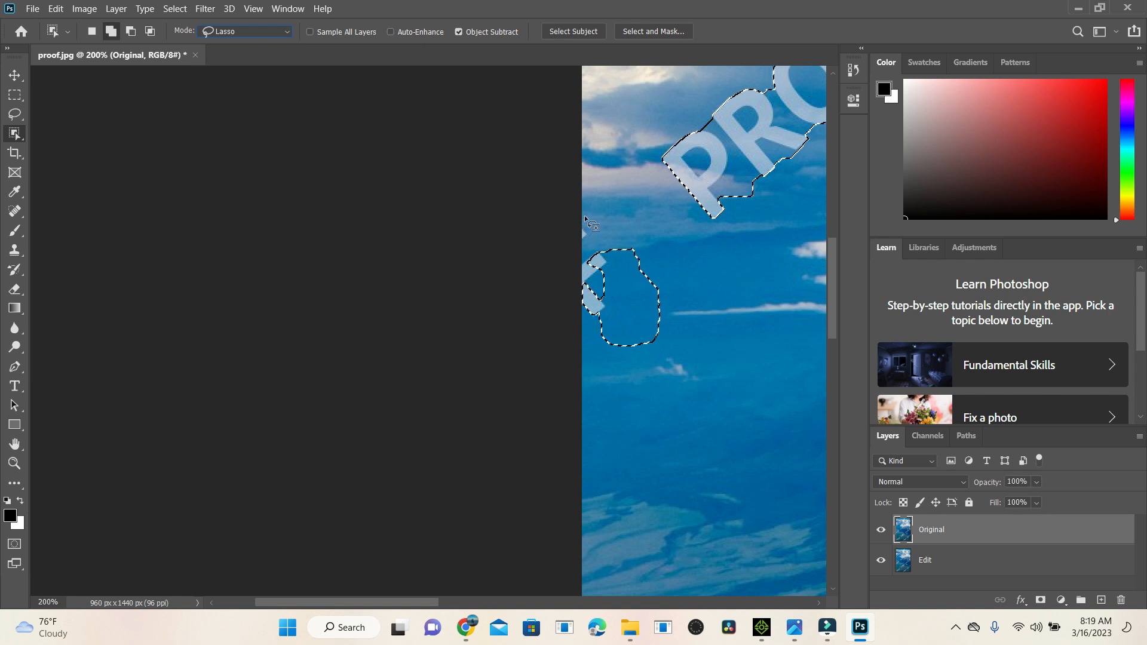
{"action": "scroll", "coordinate": [584, 215], "scroll_direction": "down", "scroll_amount": 3}
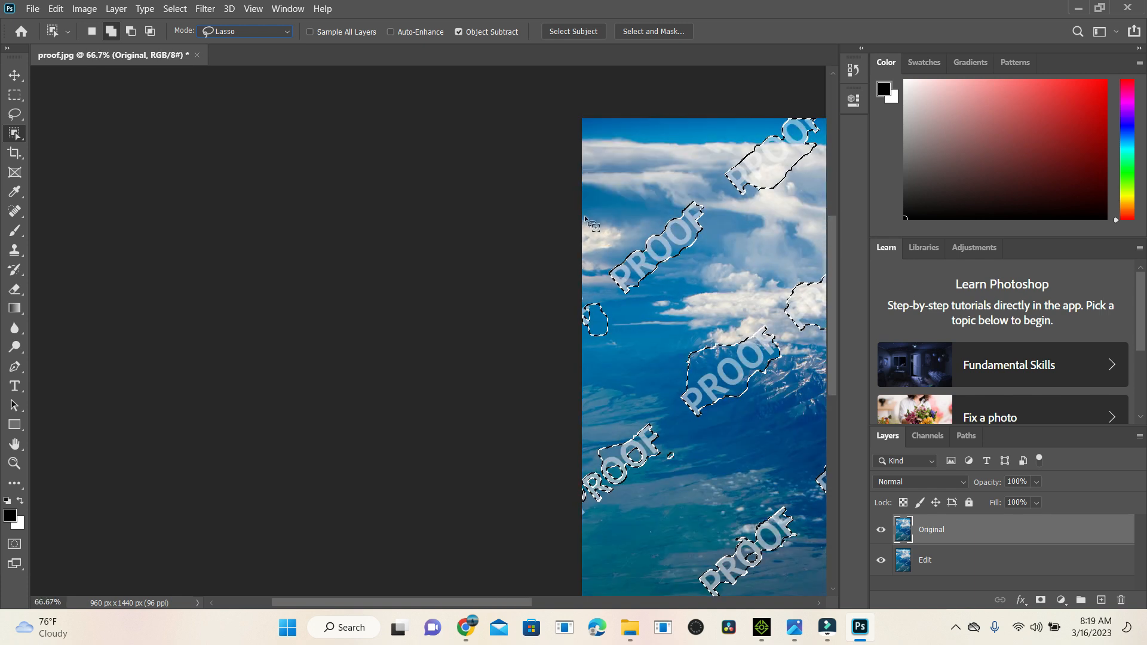
Step: Expand the watermark selection by 4 pixels
{"action": "left_click", "coordinate": [176, 8]}
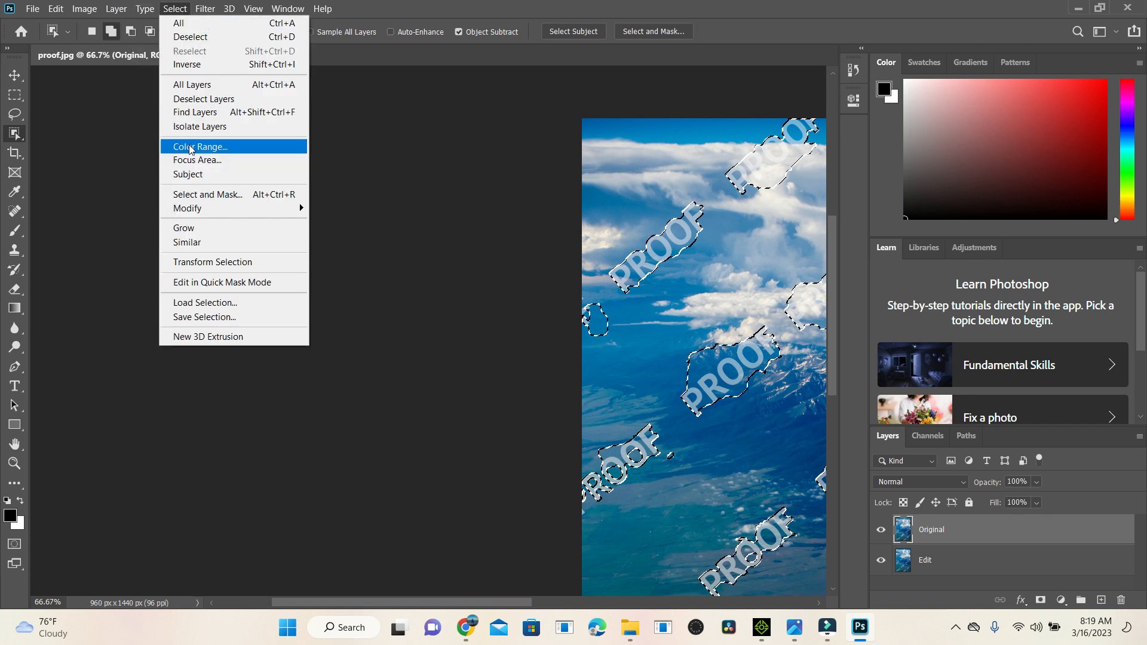
{"action": "mouse_move", "coordinate": [201, 214]}
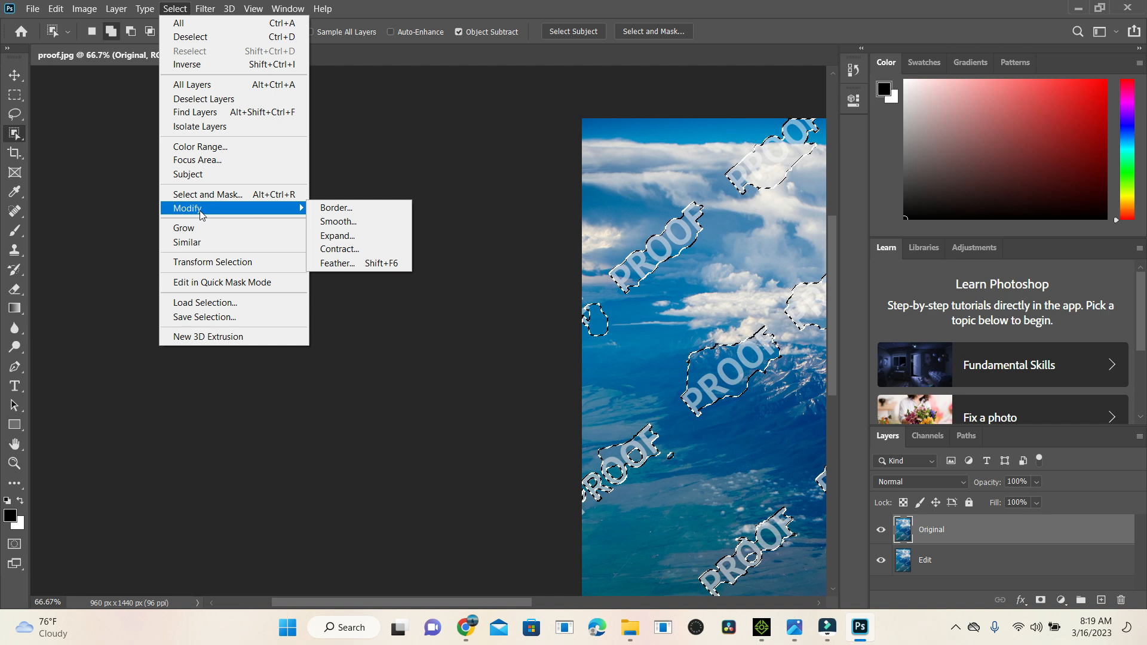
{"action": "left_click", "coordinate": [341, 242]}
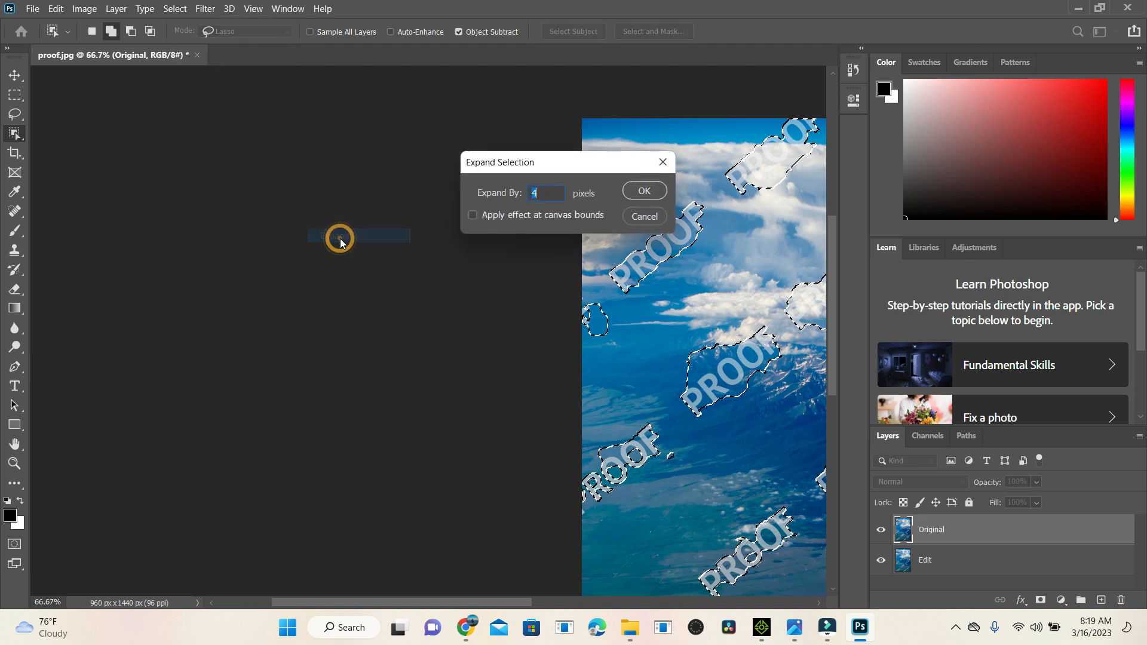
{"action": "left_click", "coordinate": [649, 195]}
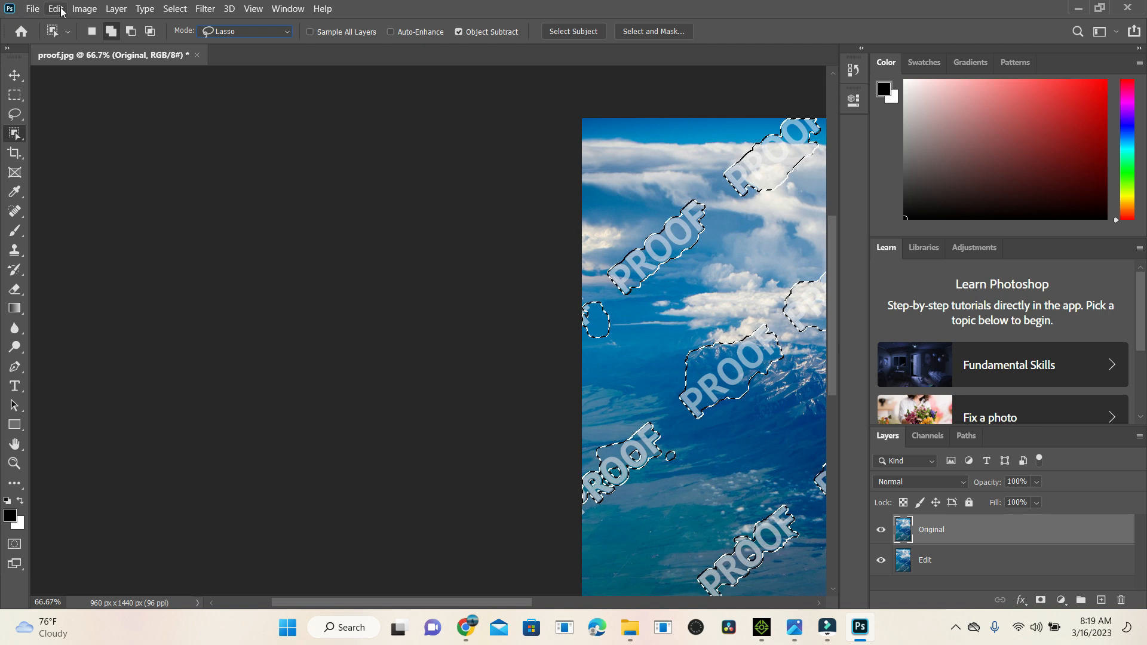
Step: Fill the selected watermarks with Content-Aware contents in Normal mode at 100% opacity with Color Adaptation, and deselect
{"action": "key", "text": "ctrl+minus"}
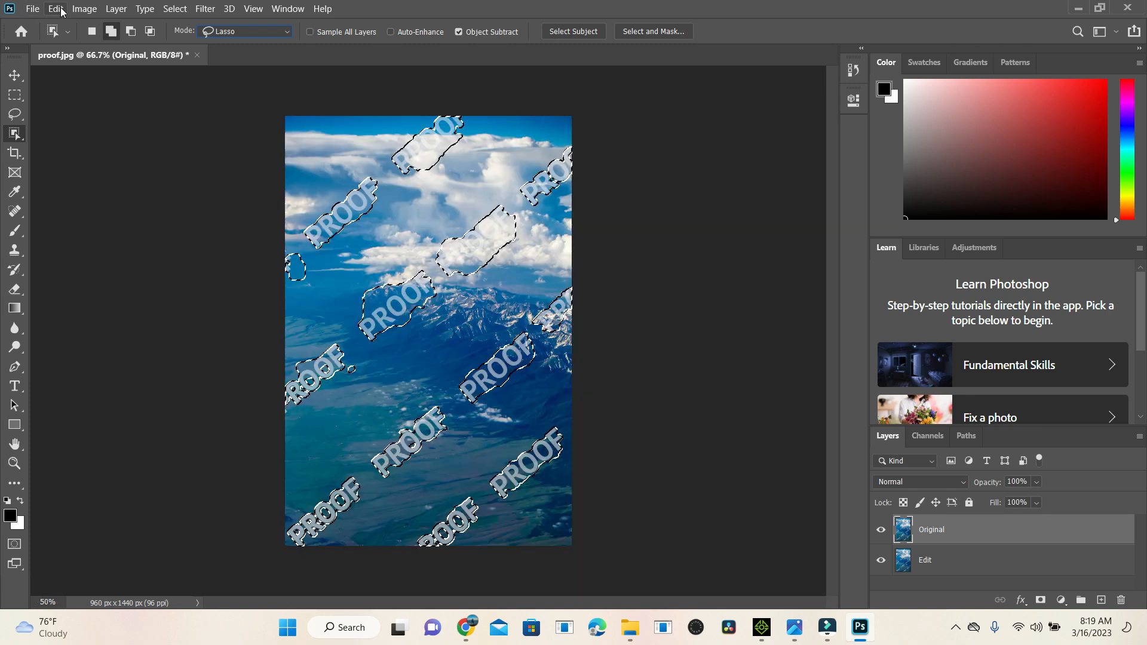
{"action": "left_click", "coordinate": [55, 8]}
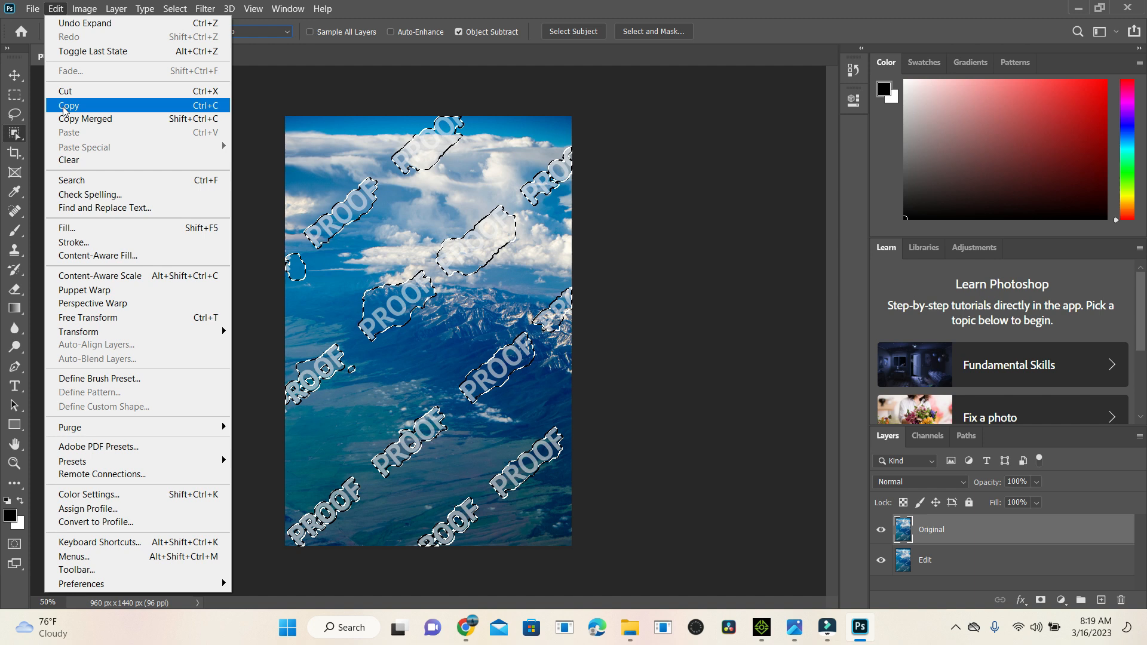
{"action": "left_click", "coordinate": [77, 230]}
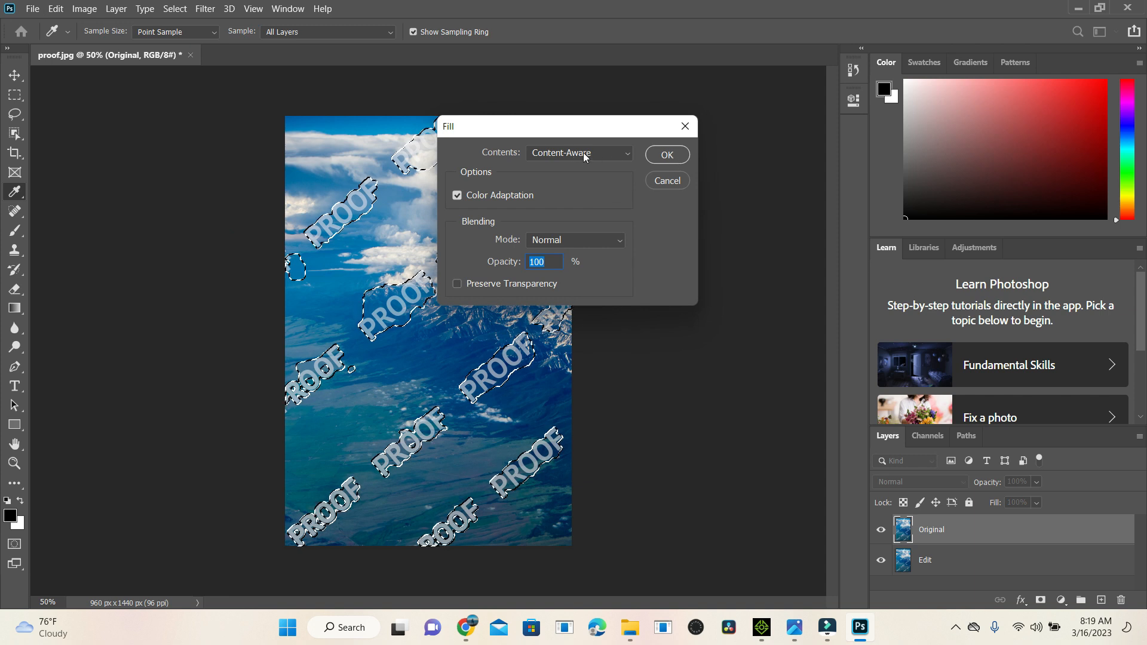
{"action": "left_click", "coordinate": [666, 154]}
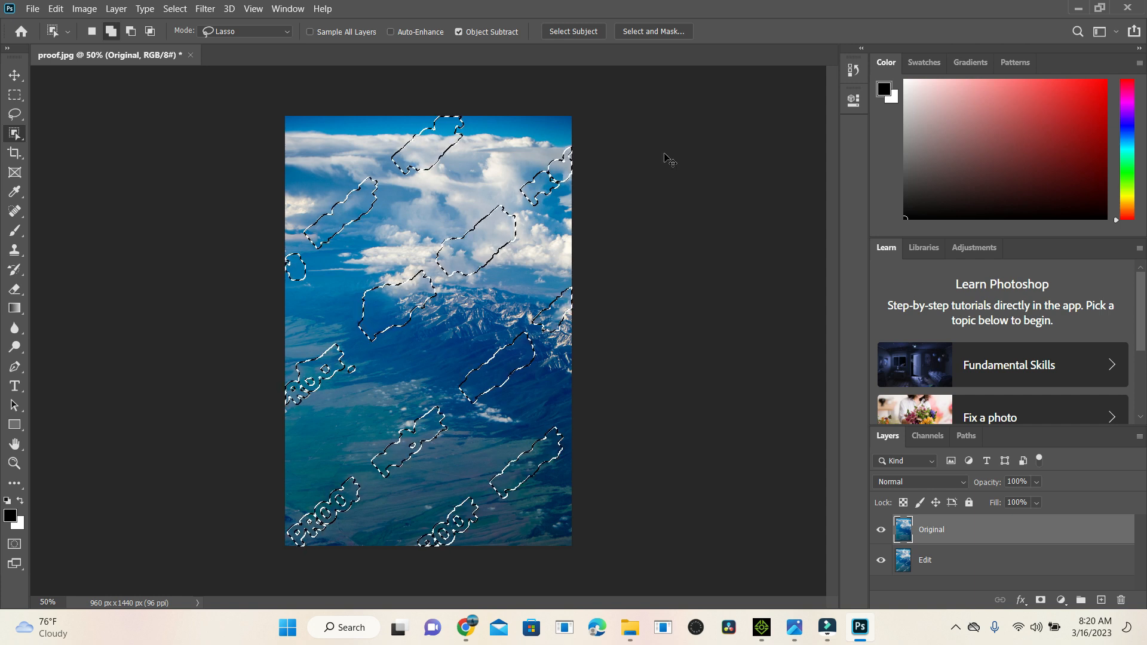
{"action": "key", "text": "ctrl+d"}
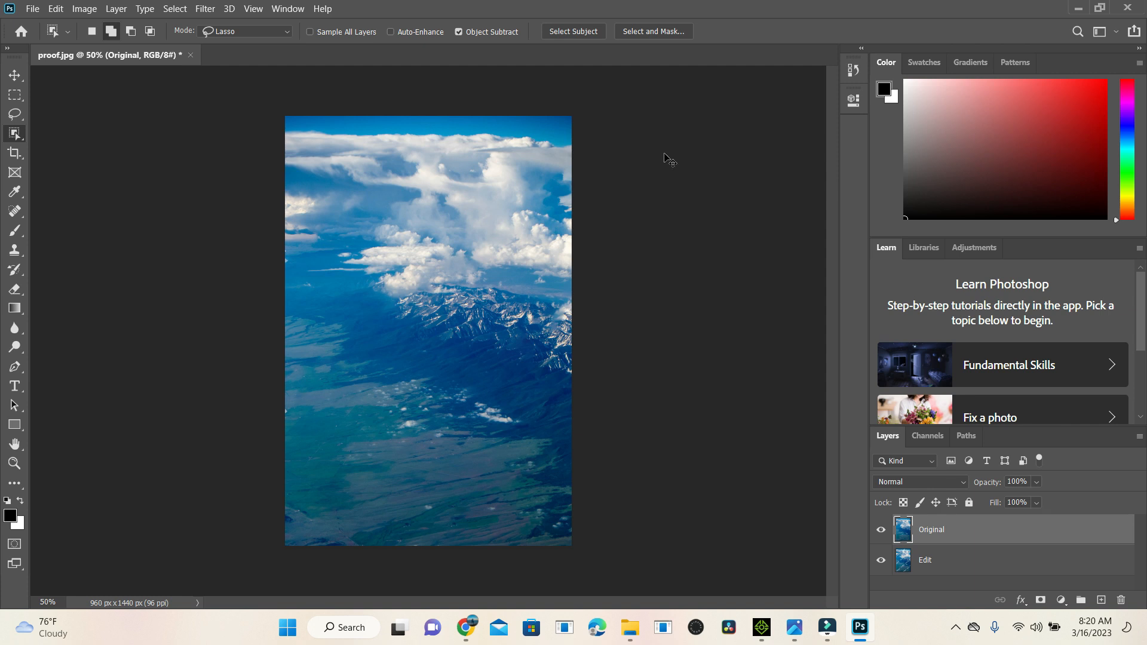
Step: Try to select the leftover white watermark fragment at the image's lower left edge with the Object Selection tool
{"action": "key", "text": "ctrl+1"}
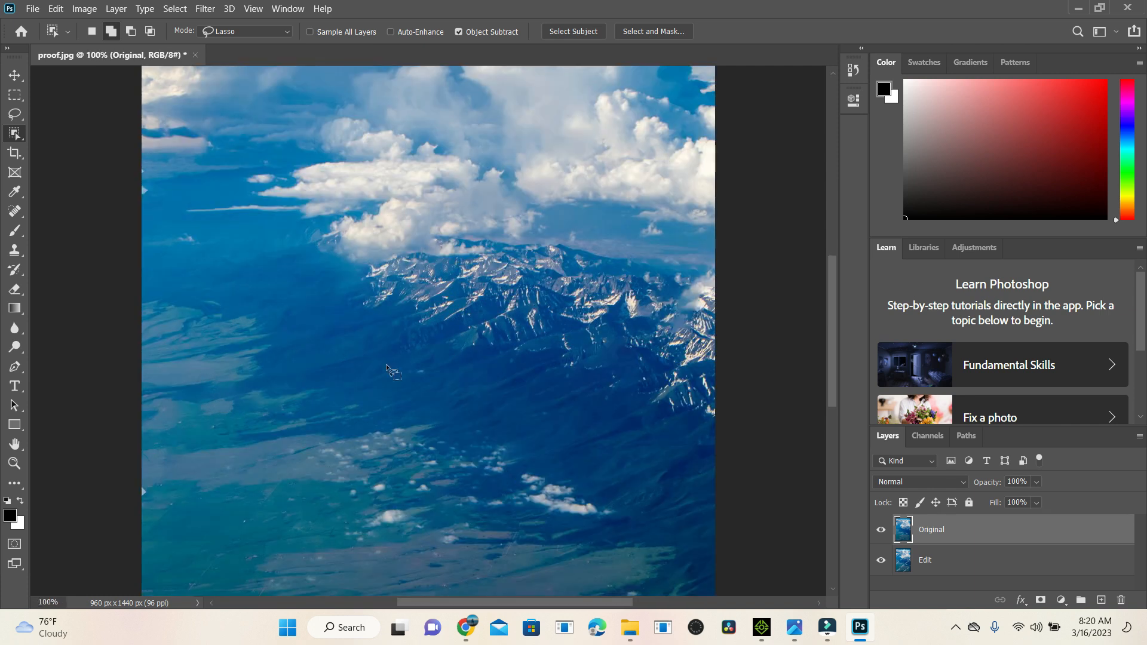
{"action": "left_click_drag", "start_coordinate": [424, 603], "coordinate": [365, 600]}
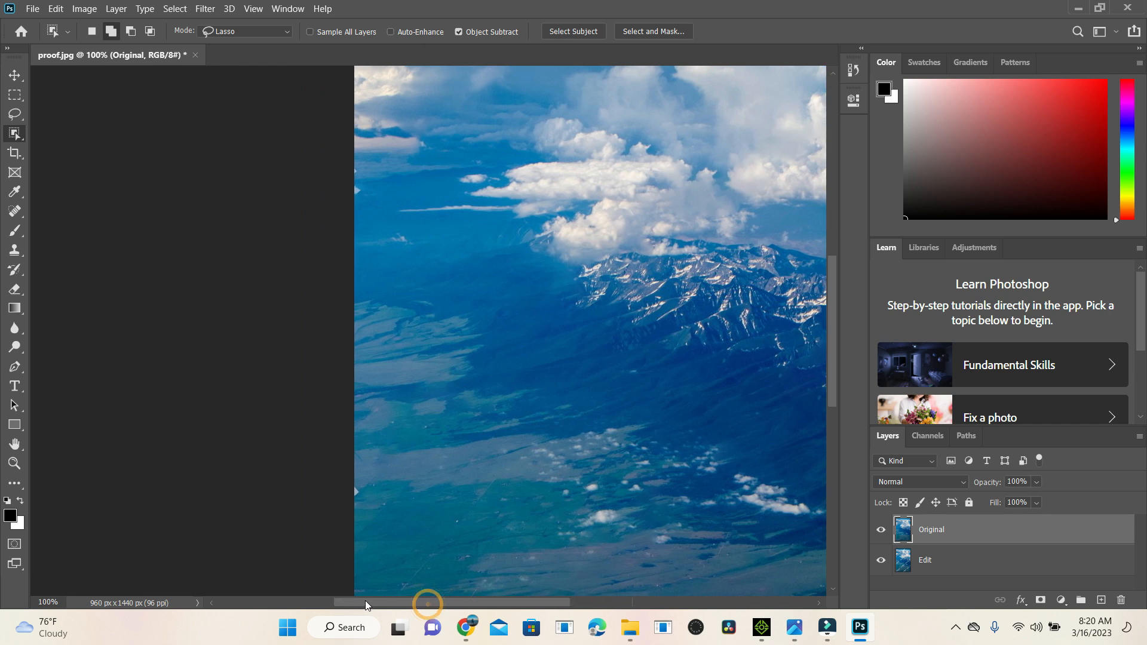
{"action": "key", "text": "ctrl+plus"}
{"action": "key", "text": "ctrl+plus"}
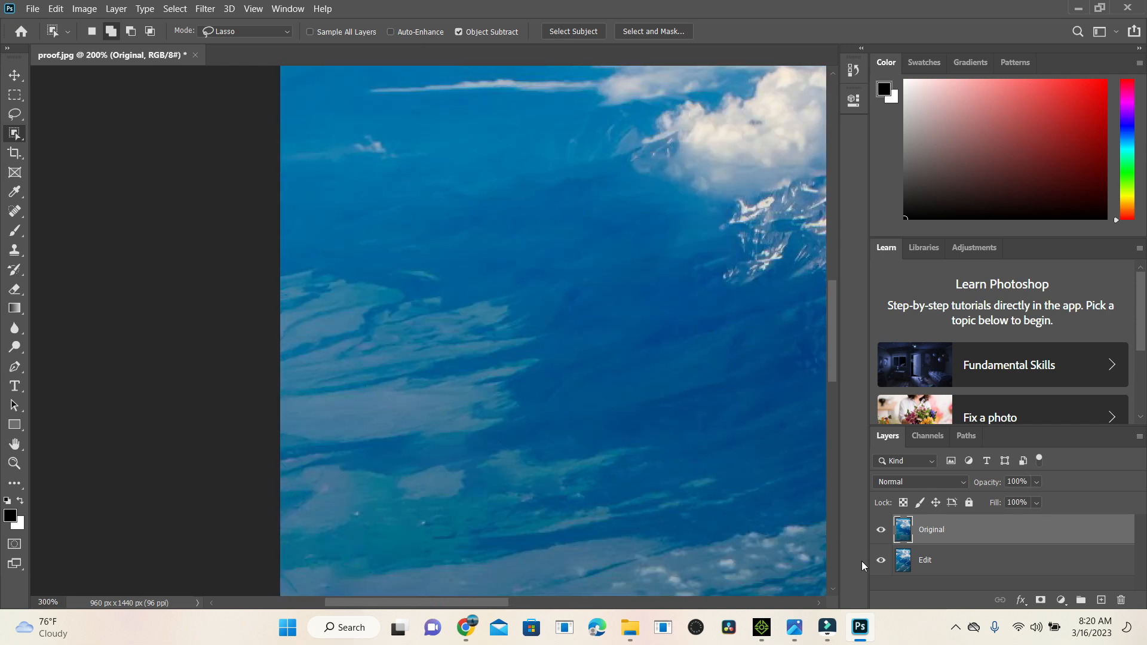
{"action": "left_click_drag", "start_coordinate": [834, 319], "coordinate": [843, 399]}
{"action": "mouse_move", "coordinate": [208, 232]}
{"action": "left_mouse_down"}
{"action": "mouse_move", "coordinate": [225, 276]}
{"action": "mouse_move", "coordinate": [212, 295]}
{"action": "mouse_move", "coordinate": [199, 289]}
{"action": "mouse_move", "coordinate": [207, 232]}
{"action": "left_mouse_up"}
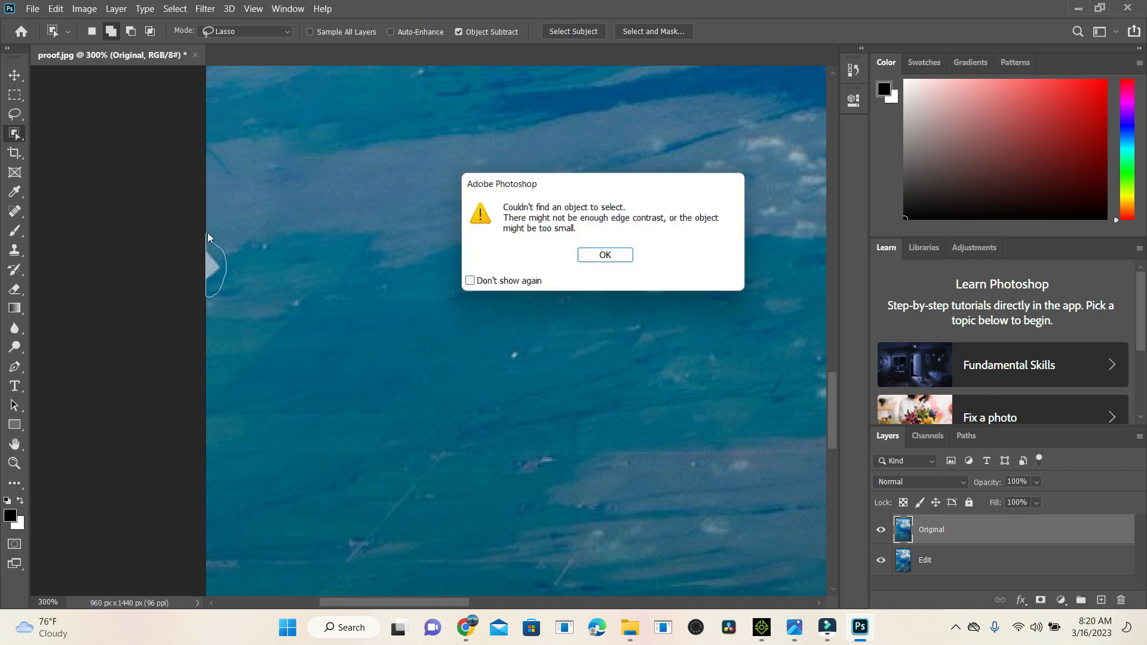
{"action": "left_click", "coordinate": [616, 258]}
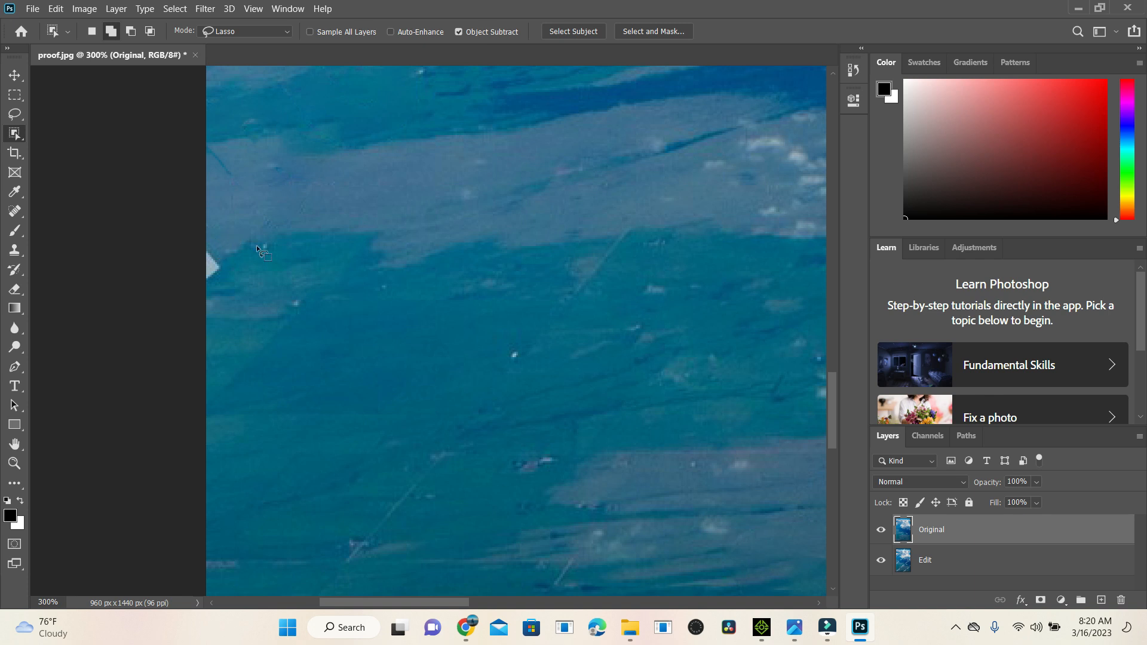
{"action": "mouse_move", "coordinate": [220, 236]}
{"action": "left_mouse_down"}
{"action": "mouse_move", "coordinate": [225, 281]}
{"action": "mouse_move", "coordinate": [208, 299]}
{"action": "mouse_move", "coordinate": [205, 242]}
{"action": "mouse_move", "coordinate": [224, 236]}
{"action": "left_mouse_up"}
{"action": "left_click", "coordinate": [15, 73]}
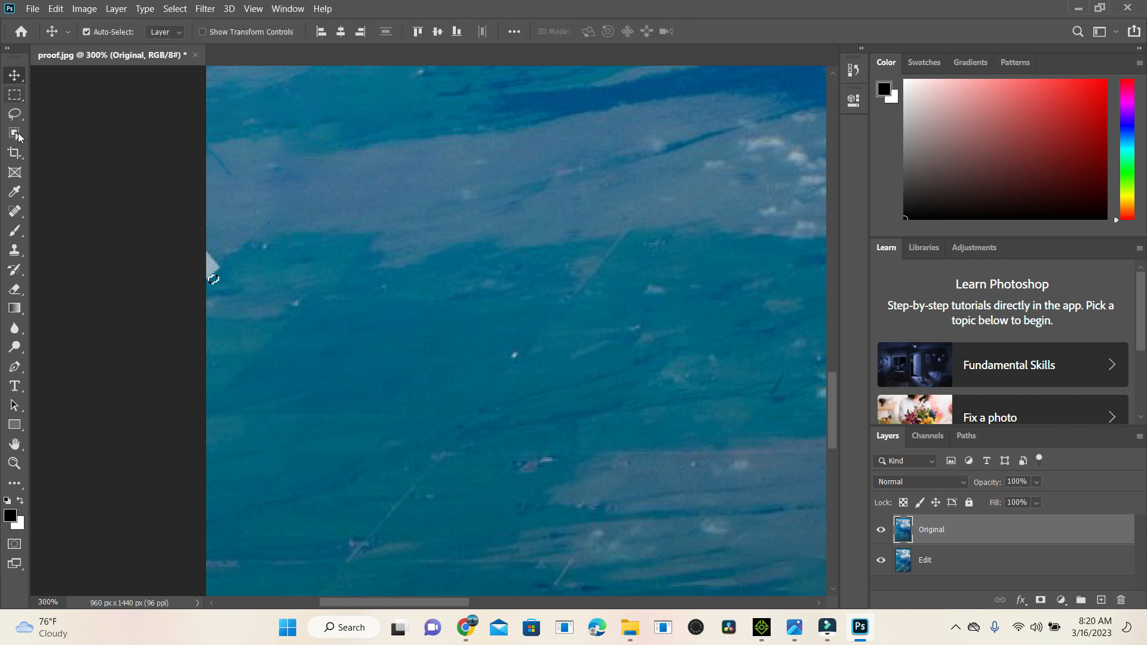
Step: Clone Stamp nearby water texture over the white watermark fragment at the image's lower left edge
{"action": "left_click", "coordinate": [13, 253]}
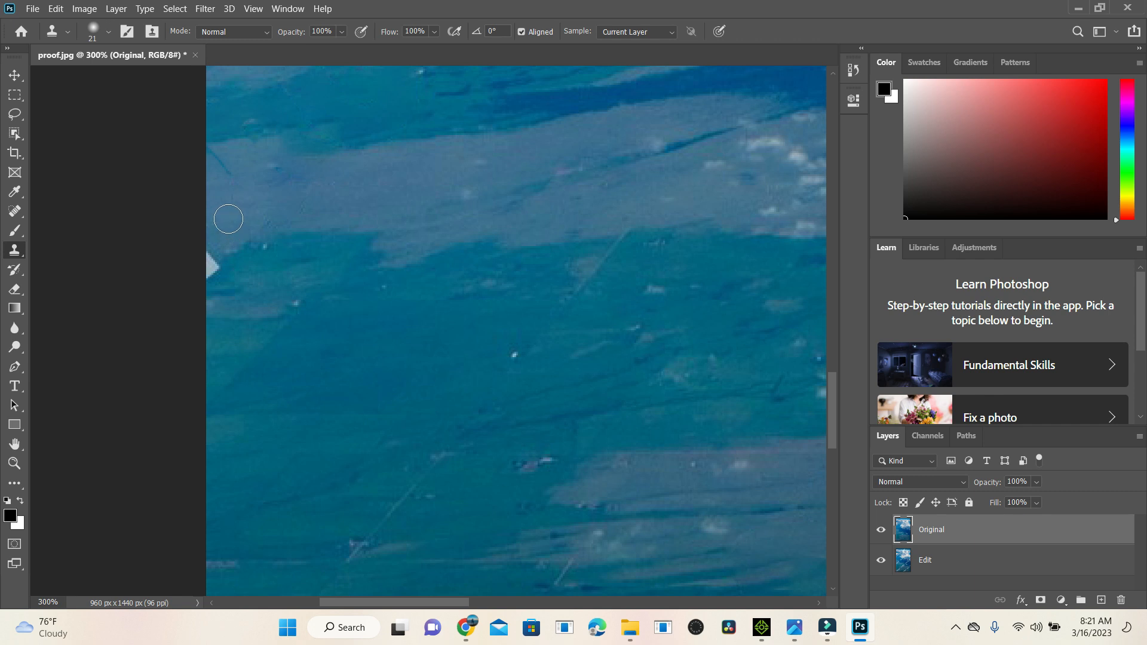
{"action": "key", "text": "alt"}
{"action": "left_click", "coordinate": [228, 217], "text": "alt"}
{"action": "left_click_drag", "start_coordinate": [216, 251], "coordinate": [214, 283]}
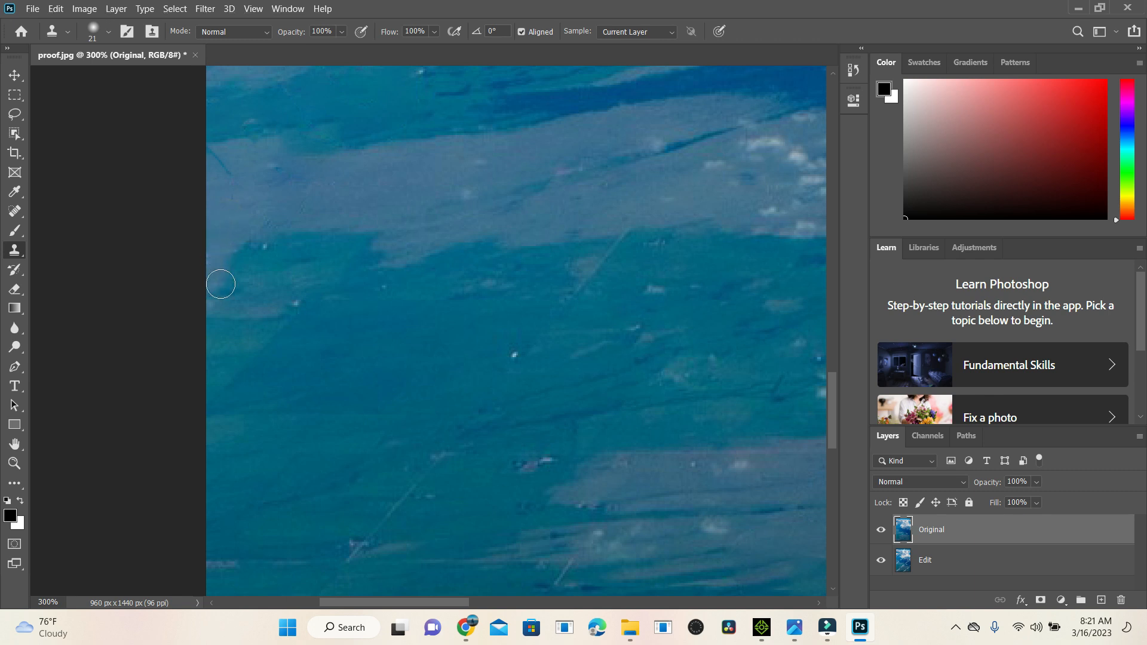
Step: Clone Stamp adjacent blue sky over the two white watermark fragments at the left edge beside the clouds
{"action": "left_click_drag", "start_coordinate": [833, 395], "coordinate": [833, 256]}
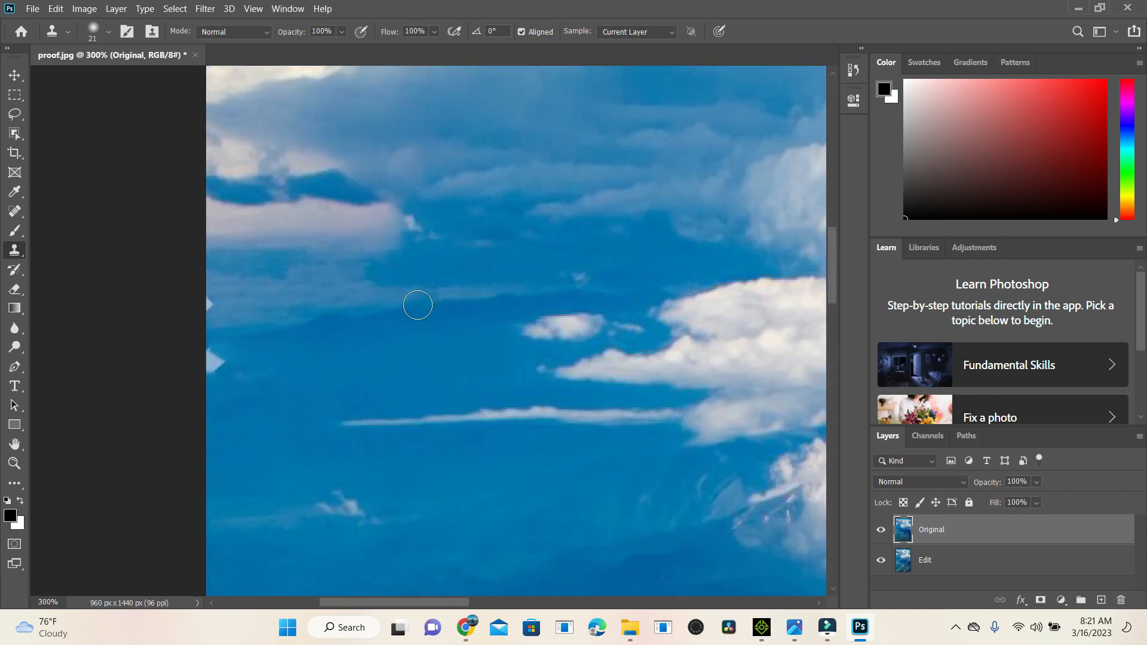
{"action": "left_click", "coordinate": [275, 304], "text": "alt"}
{"action": "left_click", "coordinate": [214, 300]}
{"action": "left_click", "coordinate": [289, 364], "text": "alt"}
{"action": "left_click", "coordinate": [213, 353]}
{"action": "mouse_move", "coordinate": [213, 354]}
{"action": "left_mouse_down"}
{"action": "mouse_move", "coordinate": [221, 374]}
{"action": "mouse_move", "coordinate": [211, 366]}
{"action": "left_mouse_up"}
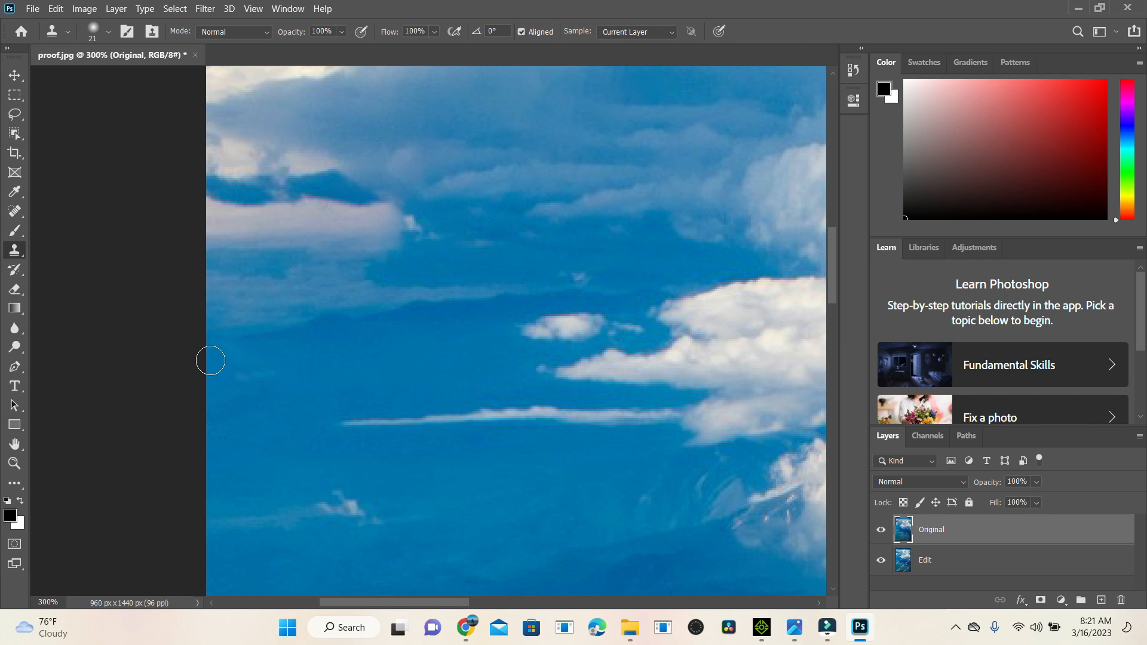
{"action": "key", "text": "ctrl+minus"}
{"action": "key", "text": "ctrl+minus"}
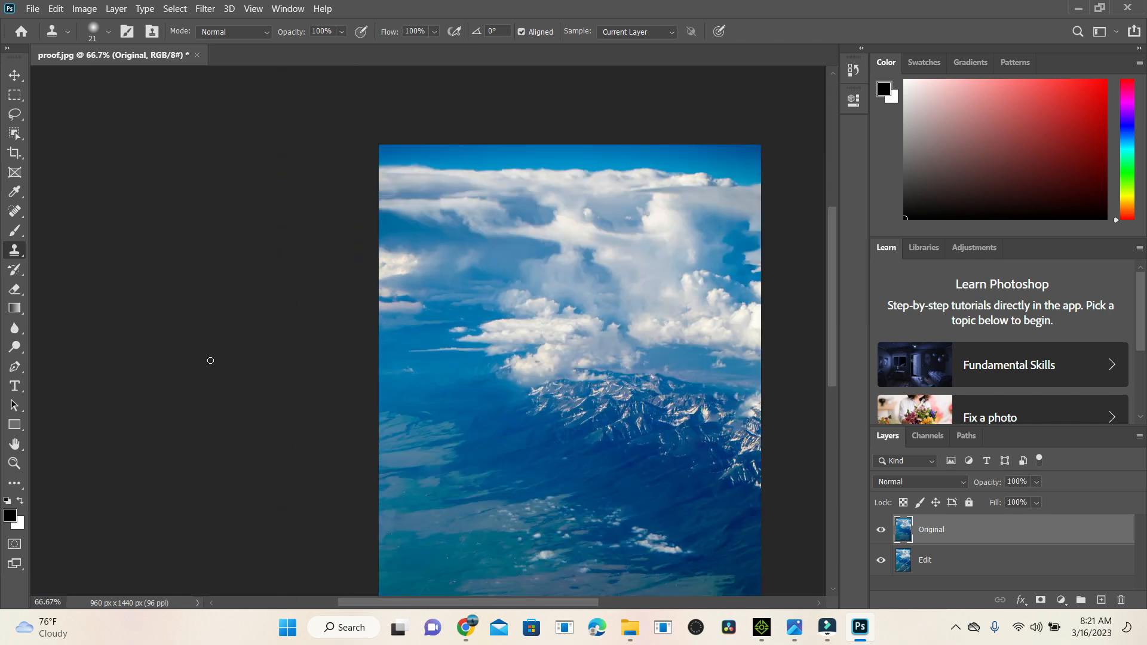
{"action": "left_click_drag", "start_coordinate": [832, 253], "coordinate": [848, 280]}
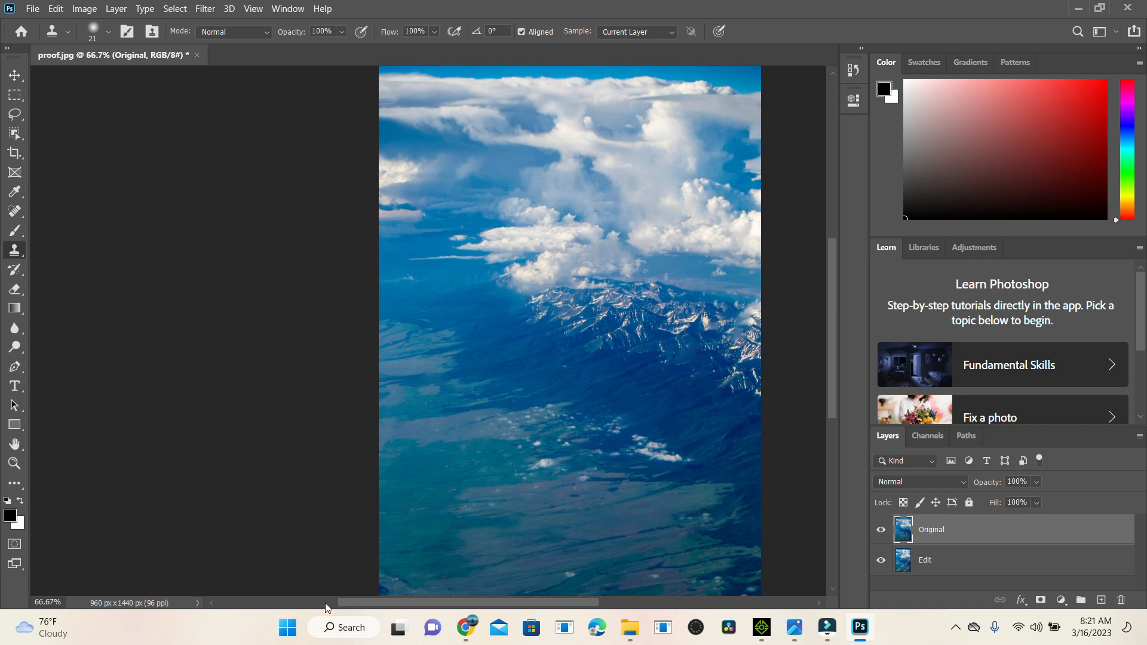
{"action": "left_click_drag", "start_coordinate": [348, 604], "coordinate": [349, 604]}
{"action": "left_click", "coordinate": [15, 75]}
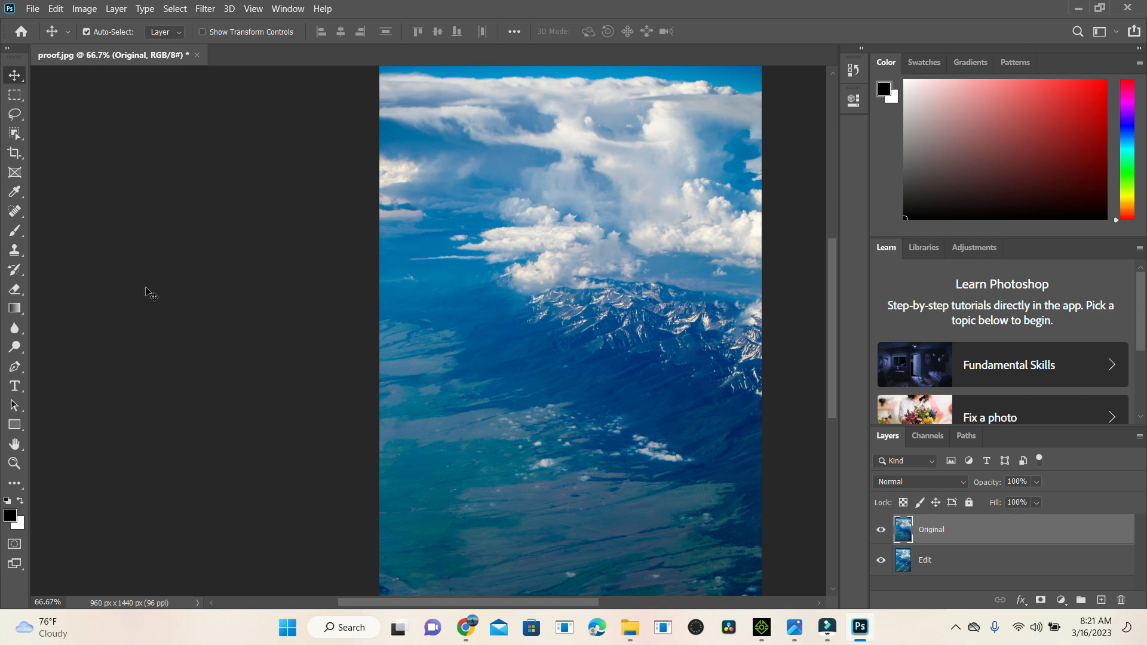
Step: Start saving the edited image as a new file on the computer, with JPEG as the file type
{"action": "left_click", "coordinate": [36, 12]}
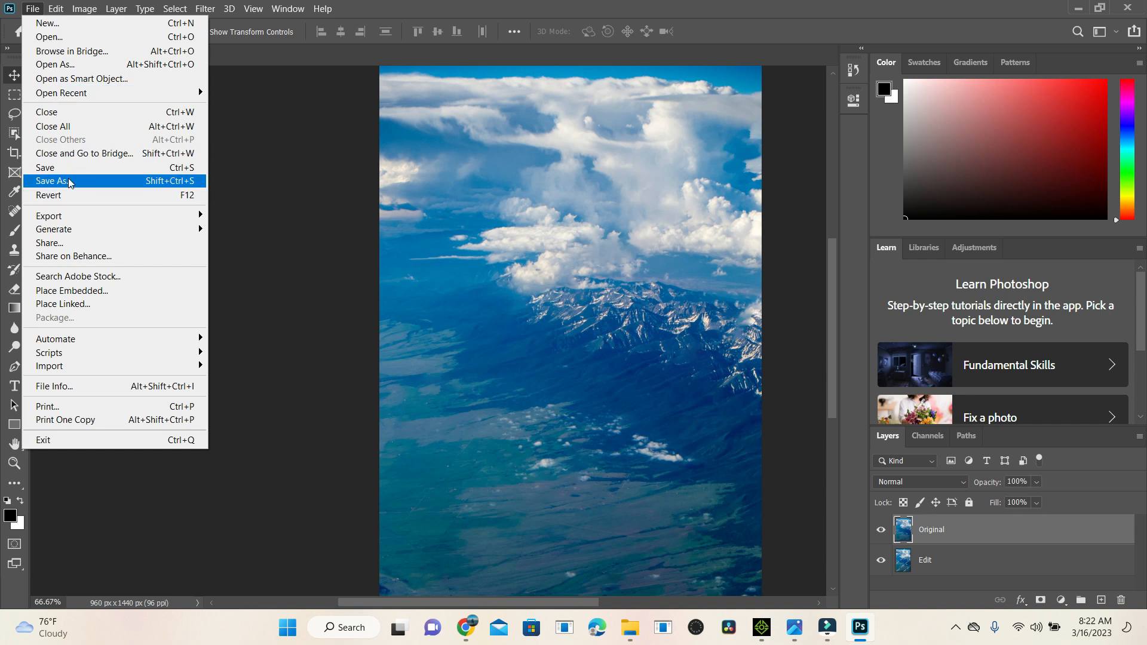
{"action": "left_click", "coordinate": [68, 180]}
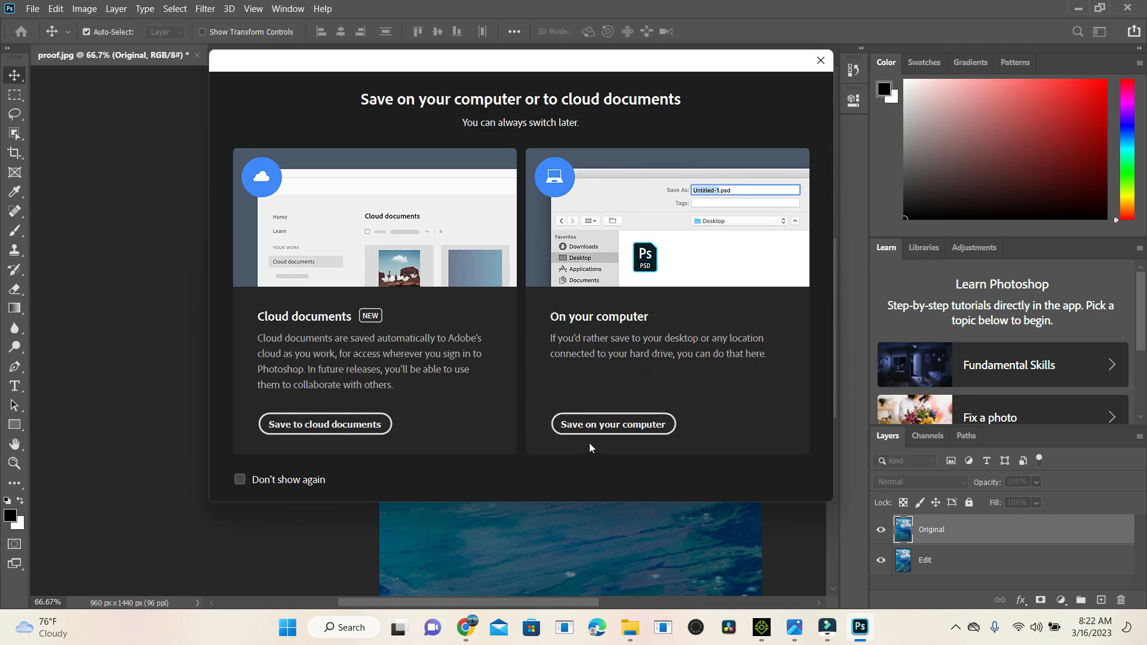
{"action": "left_click", "coordinate": [604, 424]}
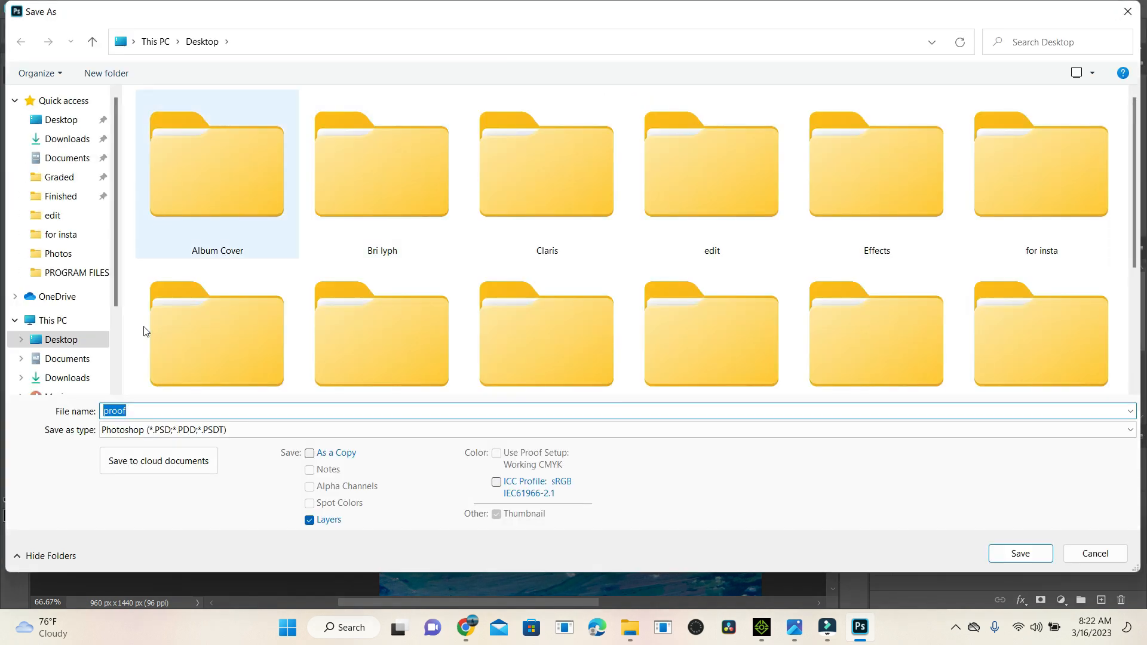
{"action": "left_click", "coordinate": [138, 431]}
{"action": "left_click", "coordinate": [138, 431]}
{"action": "key", "text": "j"}
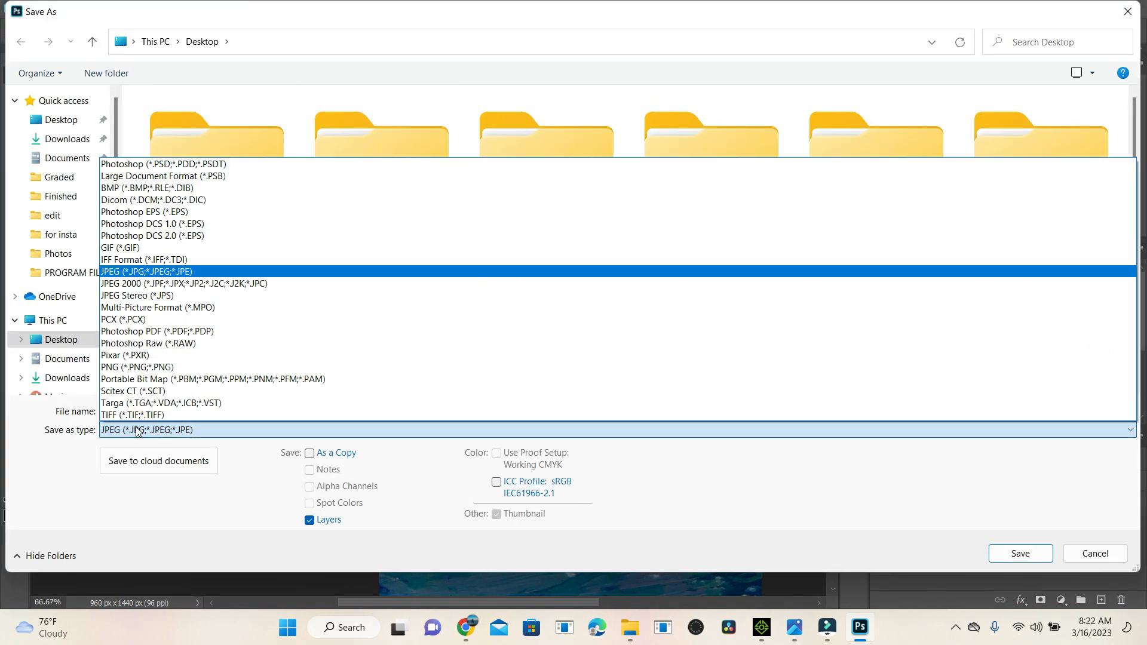
{"action": "left_click", "coordinate": [137, 430]}
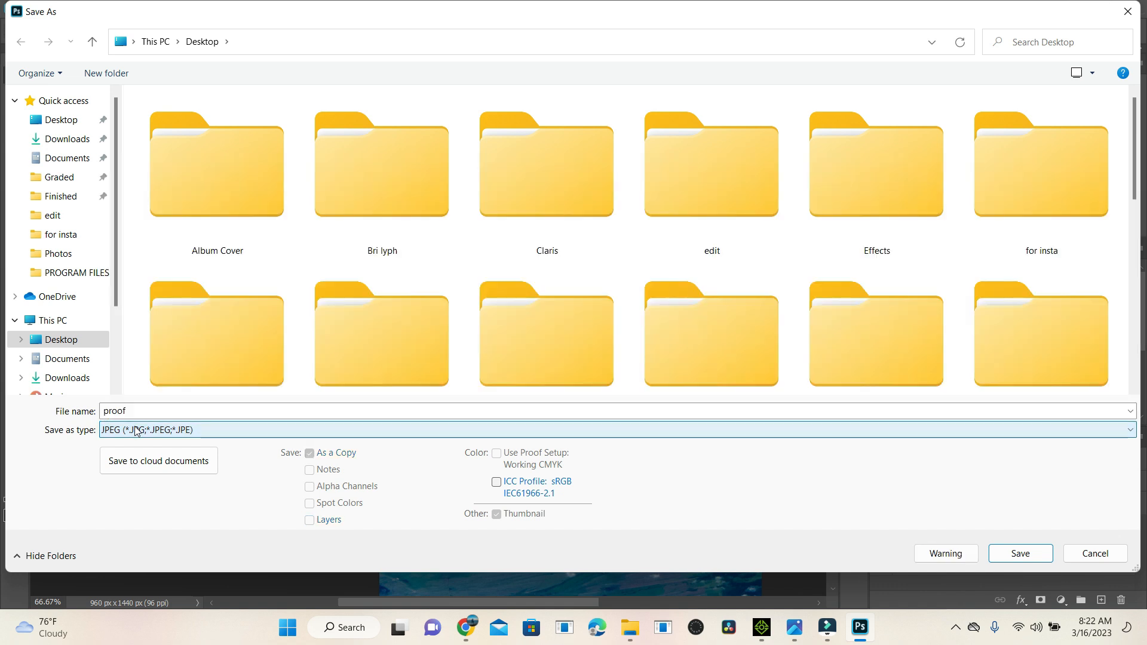
Step: Name the file proof2 and save it to the Desktop as a Progressive JPEG at Maximum quality 12 with 3 scans
{"action": "left_click", "coordinate": [135, 411]}
{"action": "left_click", "coordinate": [135, 411]}
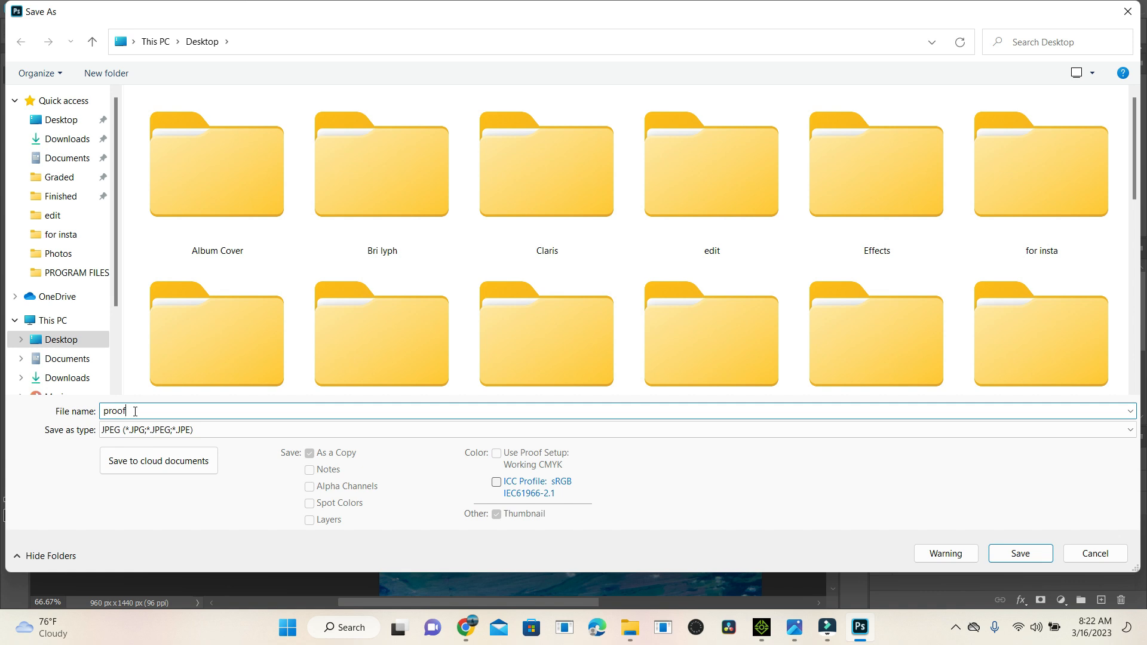
{"action": "type", "text": "1"}
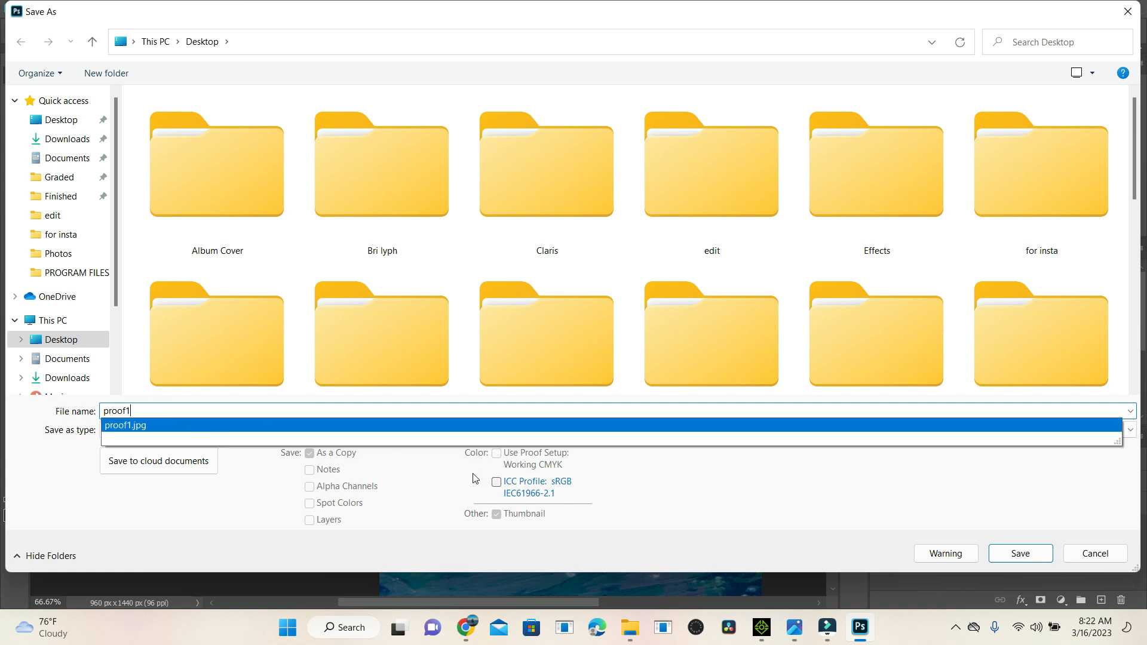
{"action": "key", "text": "BackSpace"}
{"action": "type", "text": "2"}
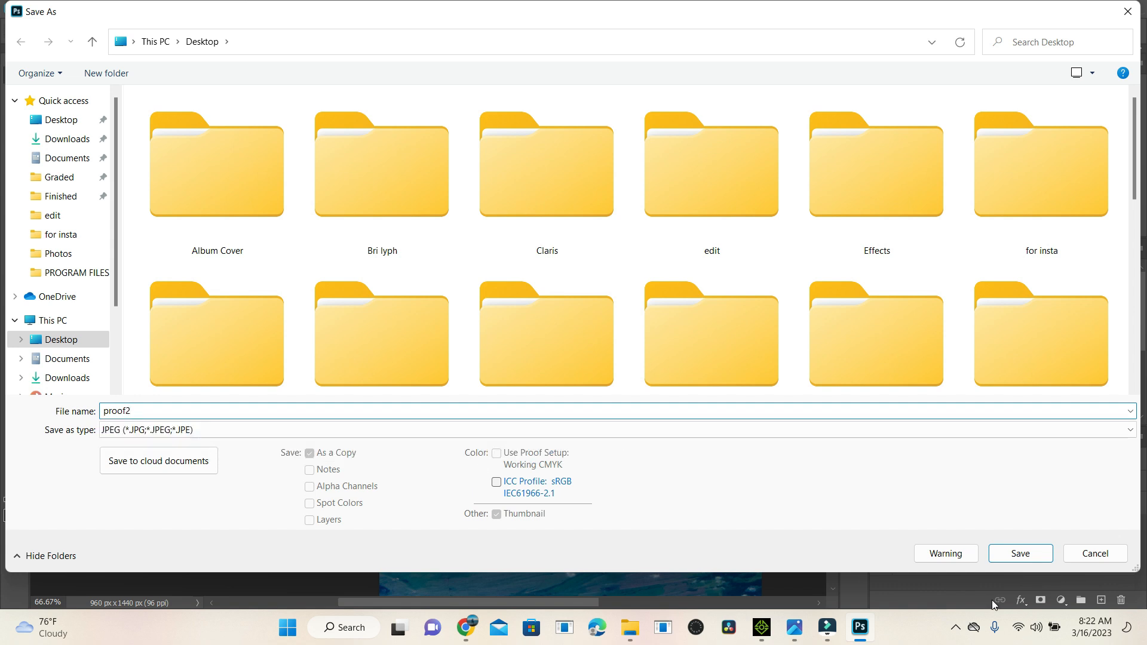
{"action": "left_click", "coordinate": [1022, 554]}
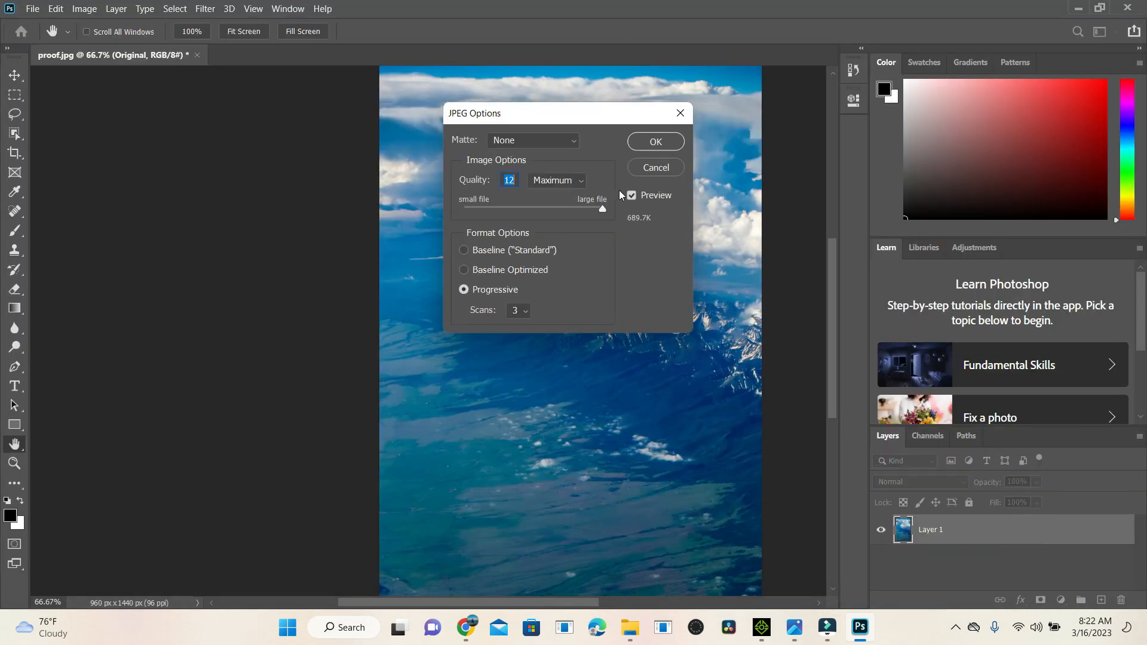
{"action": "left_click", "coordinate": [657, 141]}
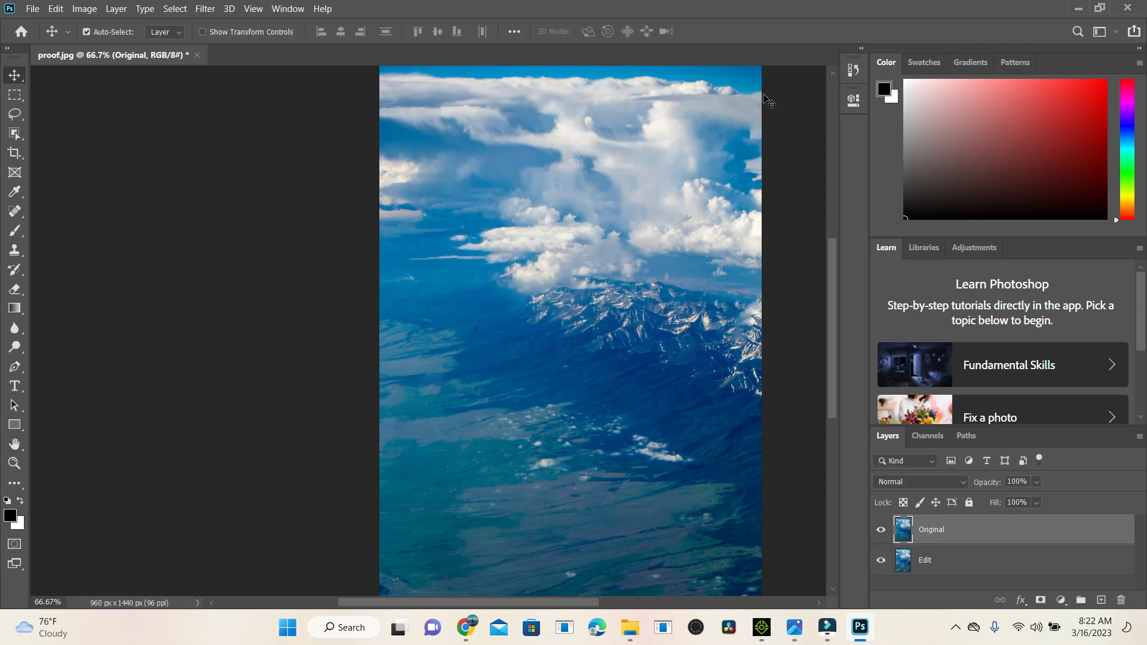
Step: Switch to the desktop and open the saved proof2 image in a maximized photo viewer to check the watermark removal
{"action": "left_click", "coordinate": [1080, 14]}
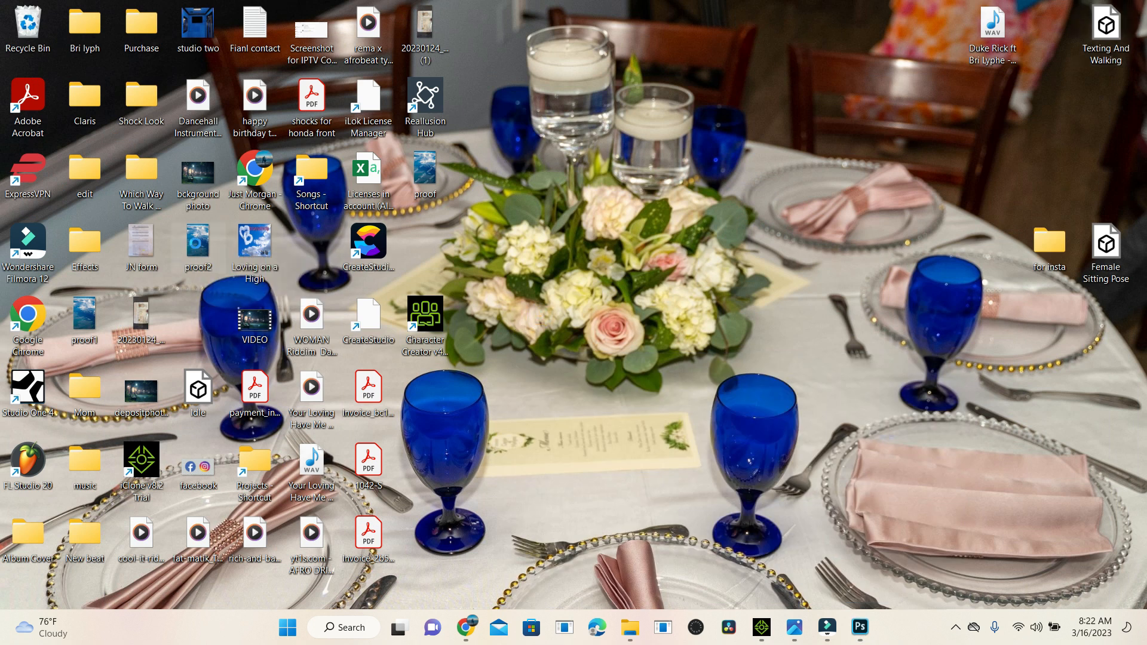
{"action": "double_click", "coordinate": [195, 243]}
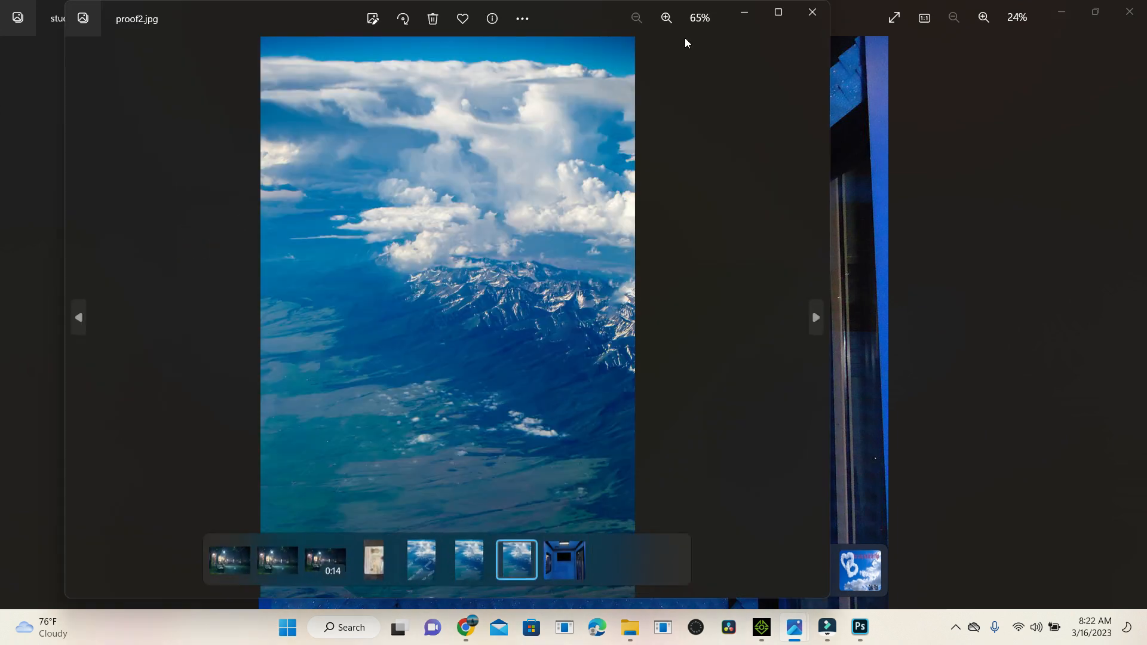
{"action": "left_click", "coordinate": [783, 13]}
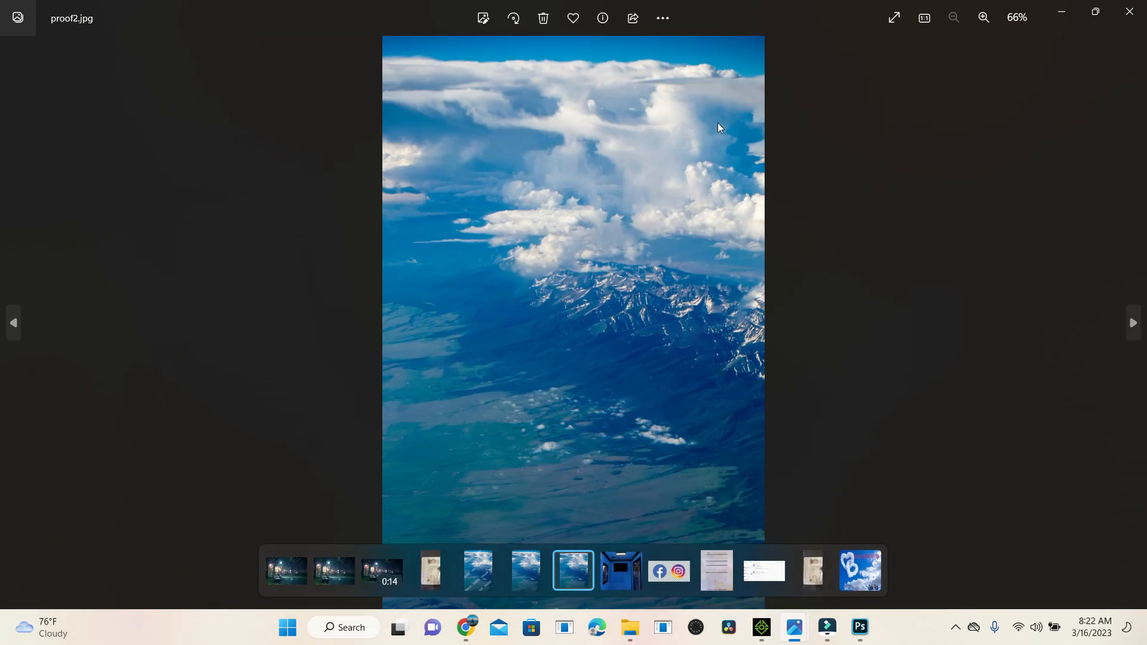
{"action": "left_click", "coordinate": [627, 203]}
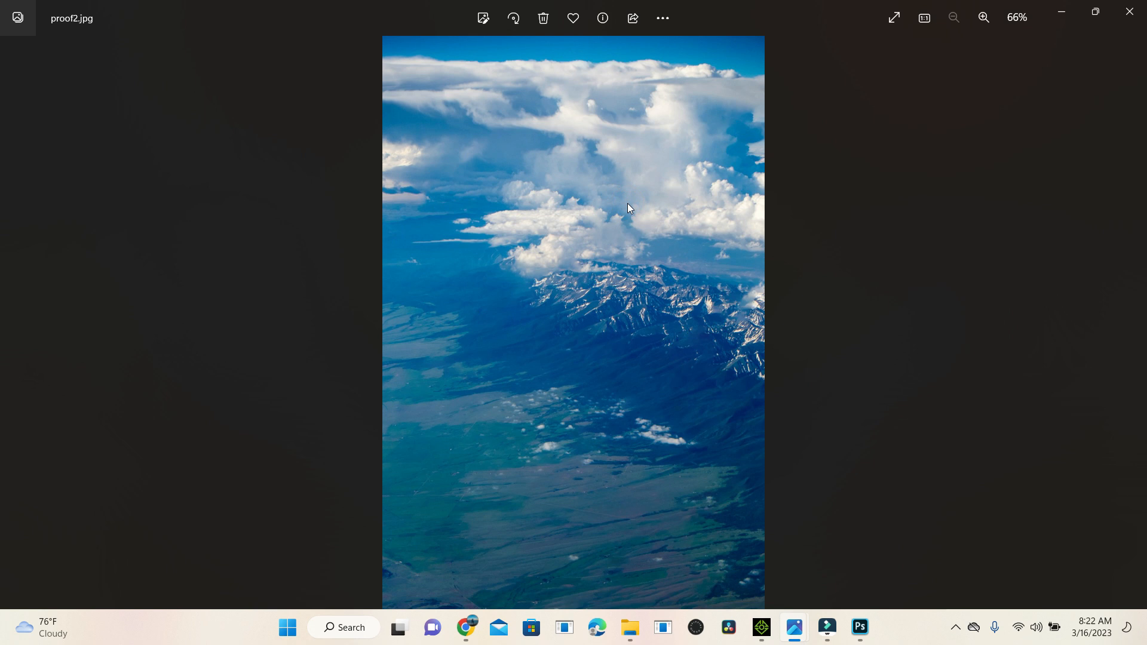